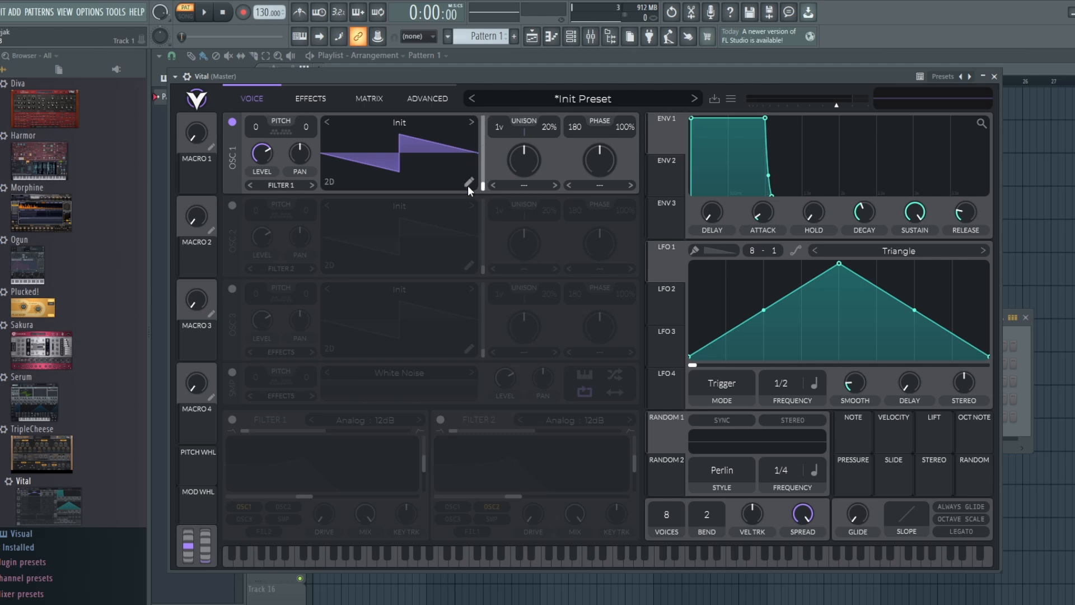
Set oscillator 1's wavetable to Basic Shapes and close the wavetable browser
left_click(472, 125)
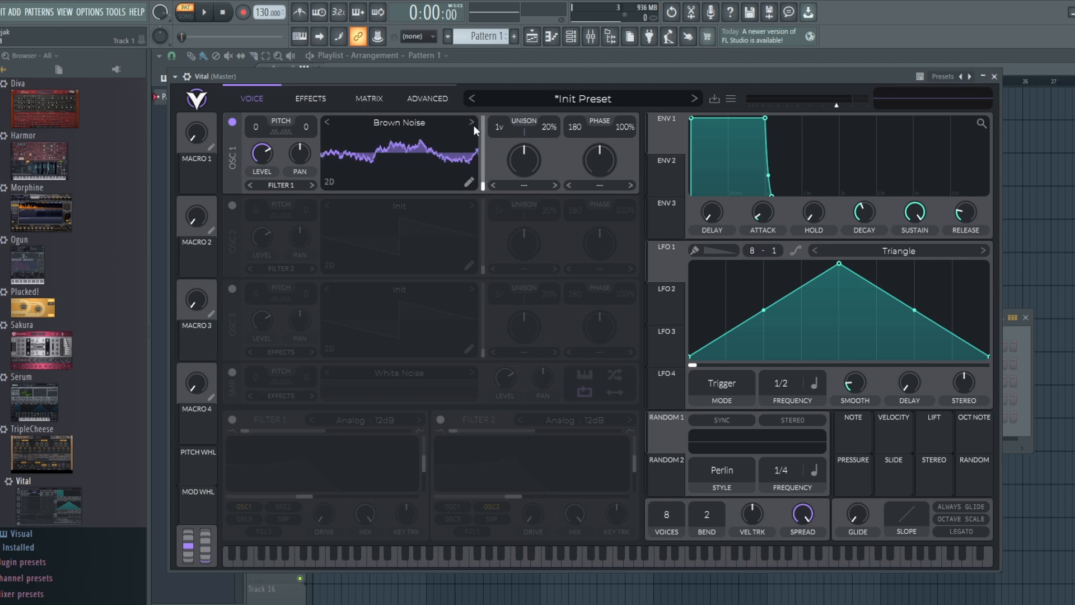
left_click(473, 126)
left_click(455, 130)
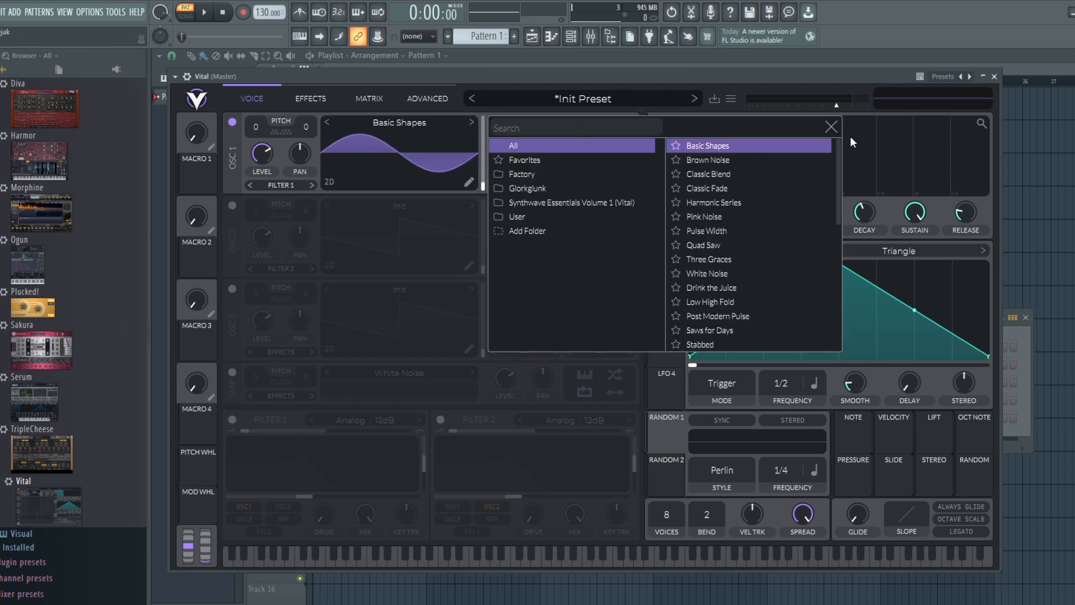
left_click(829, 129)
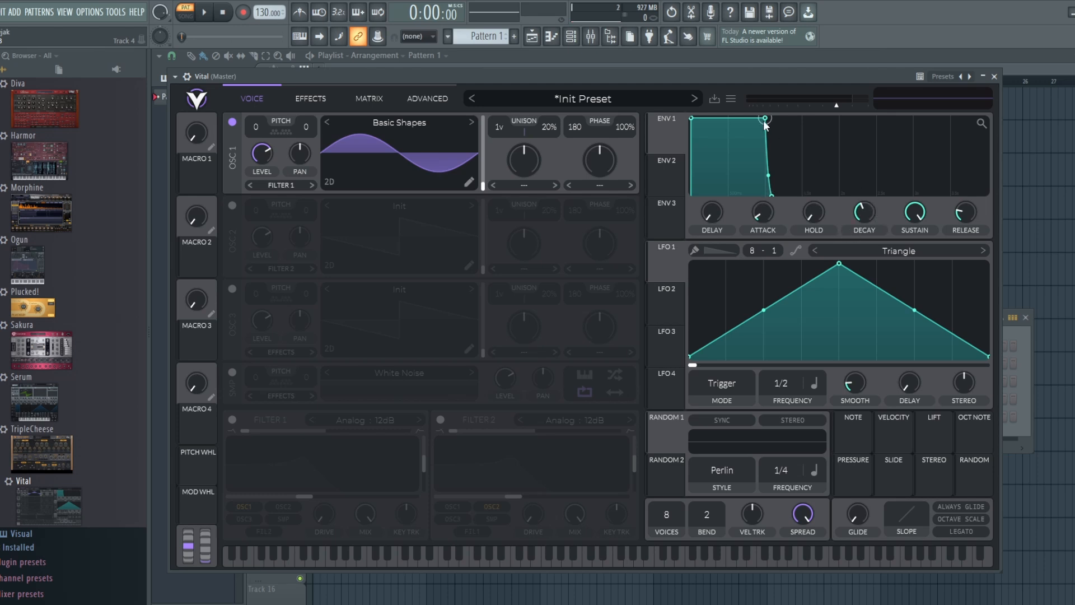
Shape envelope 1 with a decay of about 1.17 s, a sustain near half level and a longer release, auditioning notes
left_click_drag(765, 118, 773, 166)
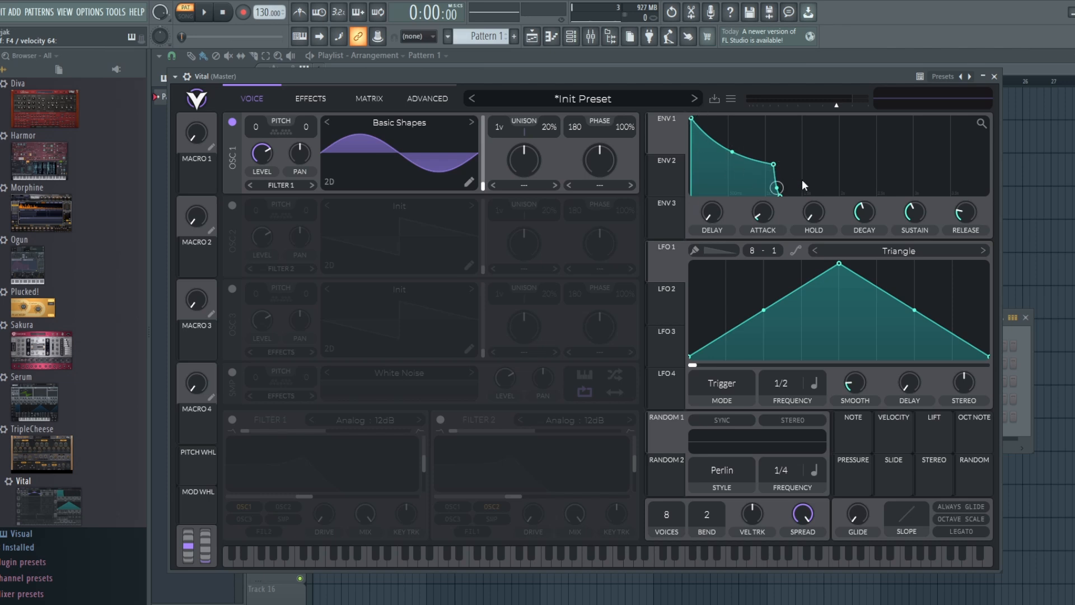
left_click_drag(773, 165, 776, 86)
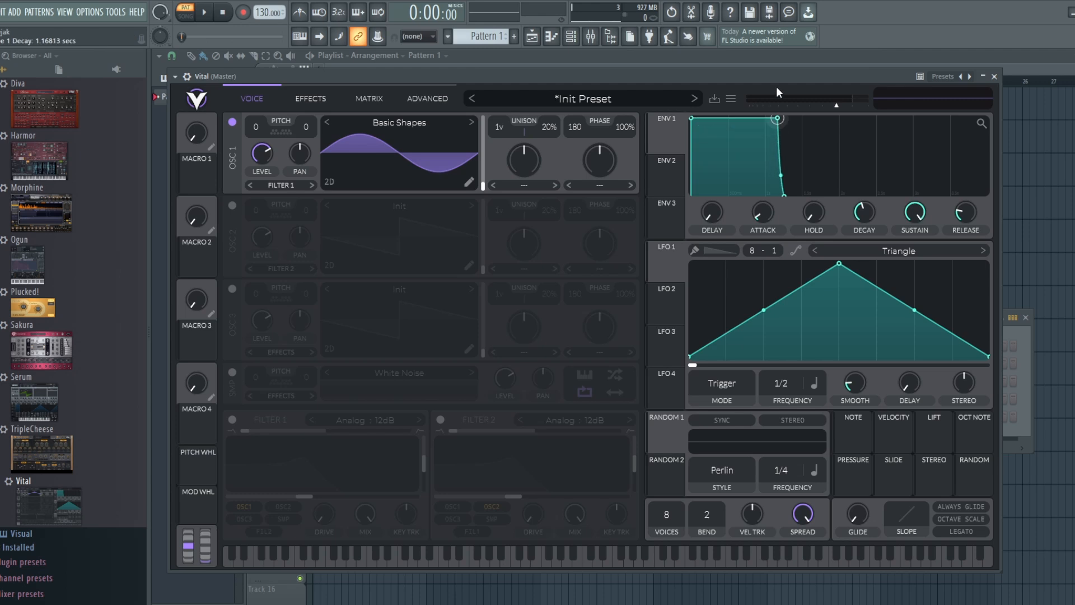
key("m")
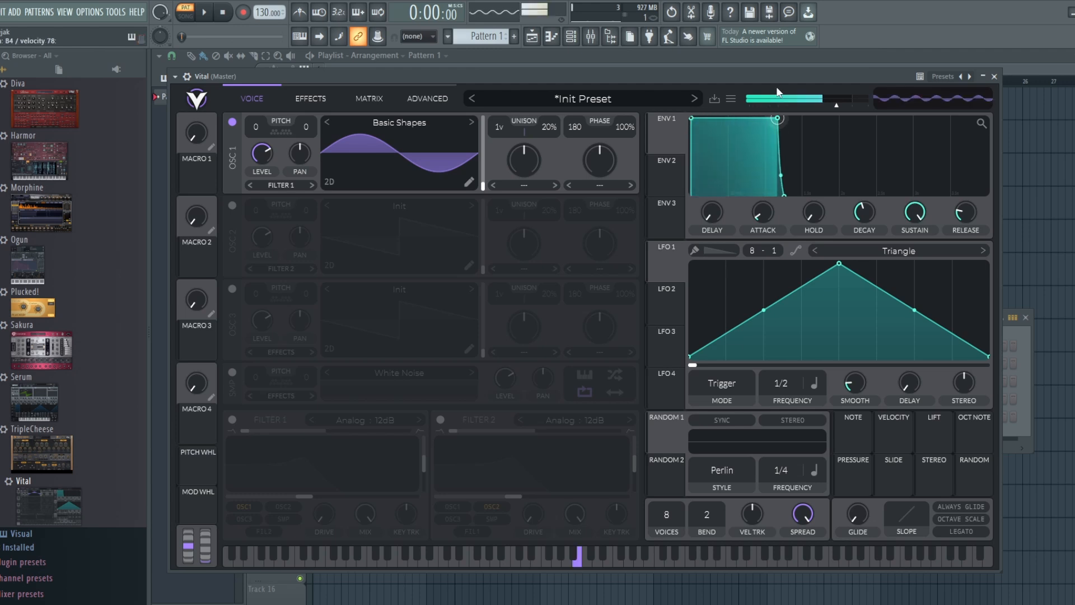
left_click_drag(776, 118, 776, 167)
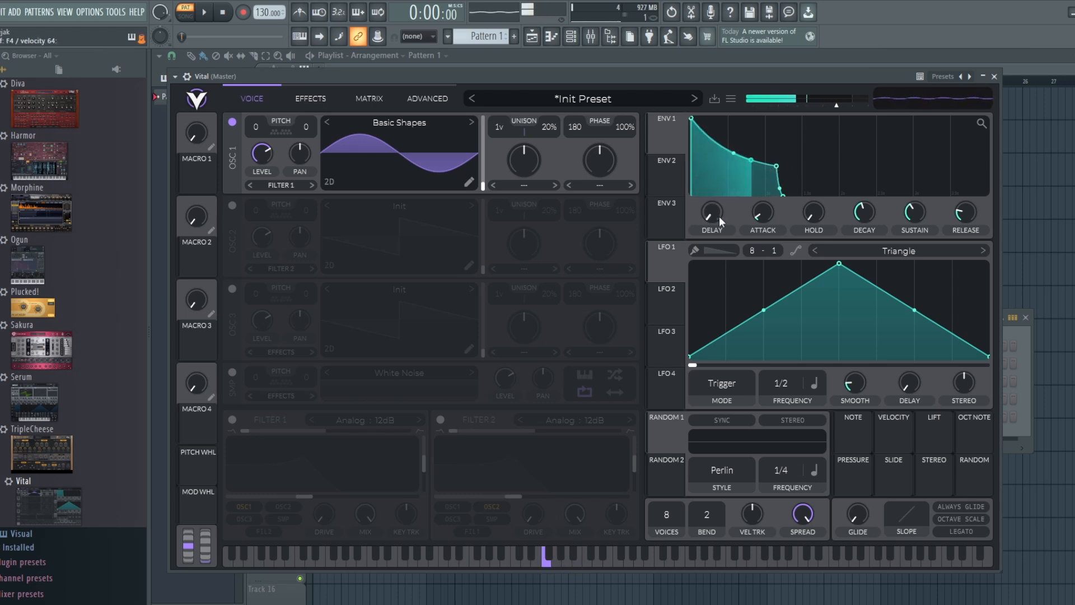
mouse_move(753, 217)
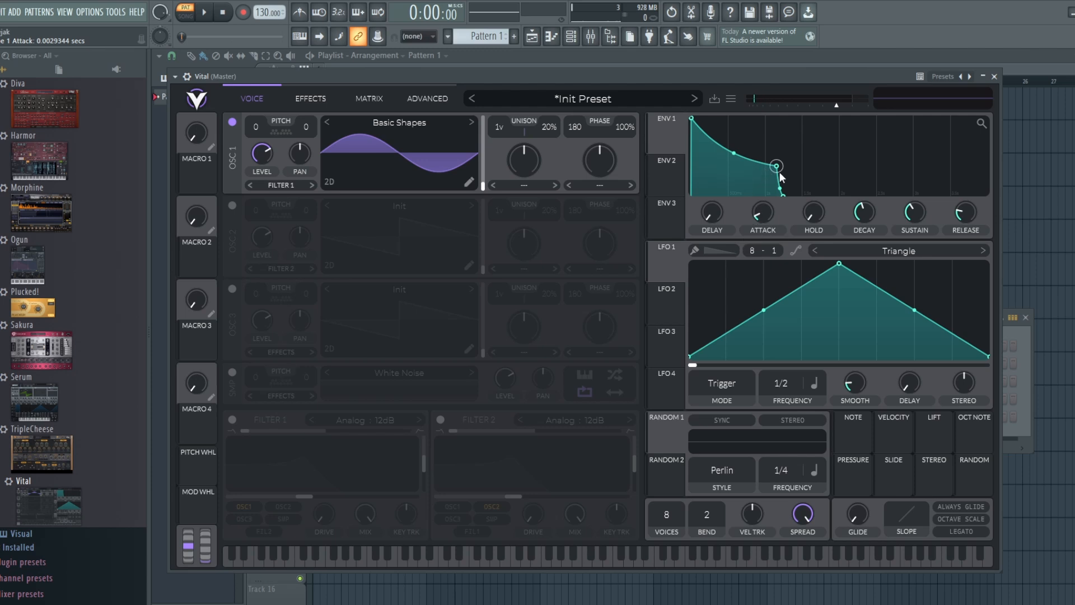
left_click_drag(976, 207, 972, 190)
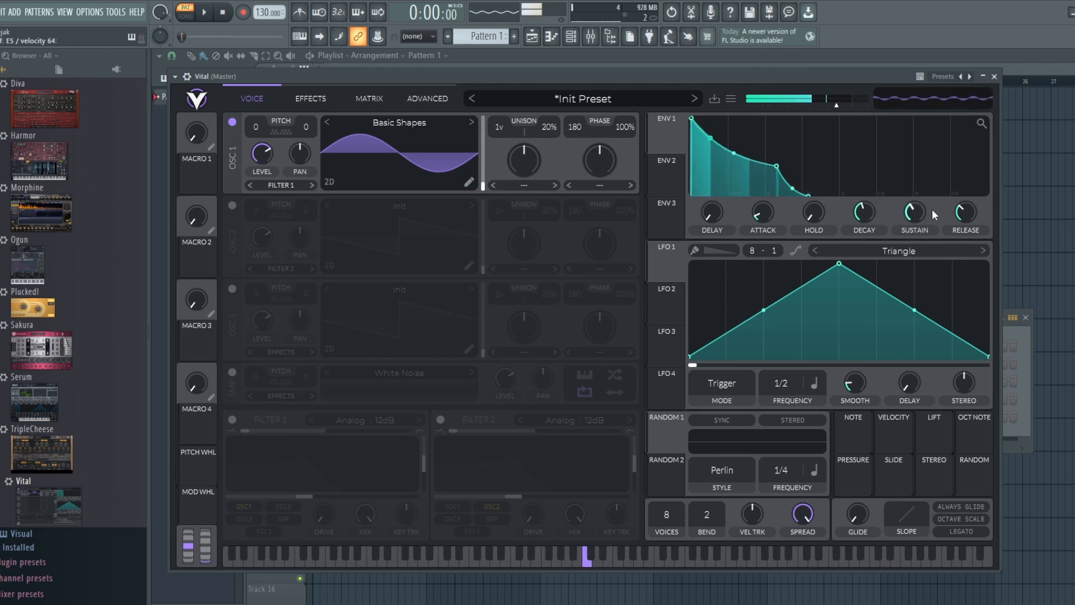
left_click_drag(916, 208, 918, 194)
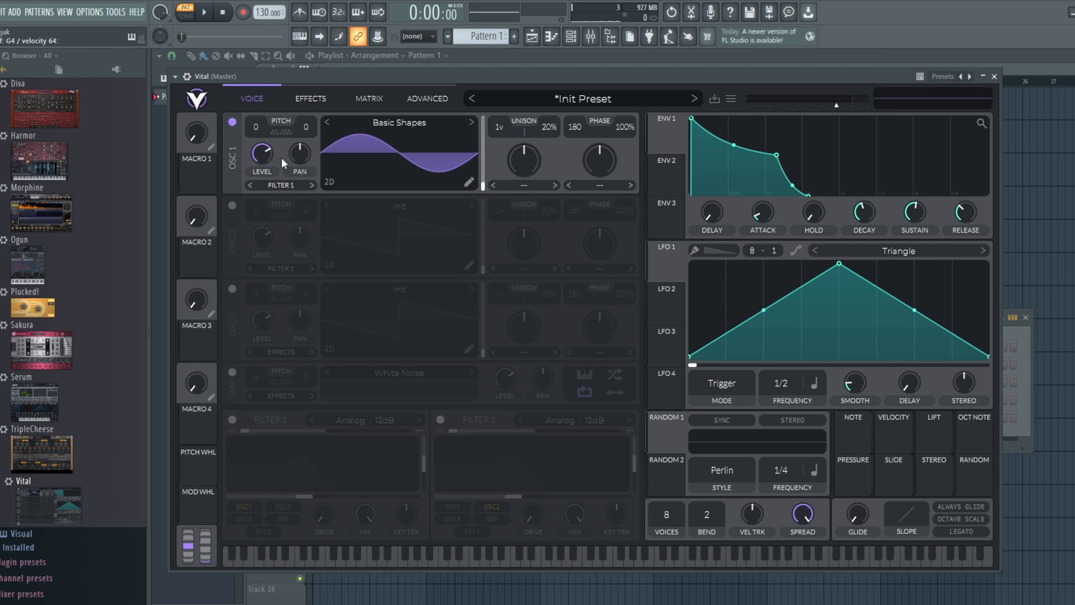
Enable oscillator 2 and run both oscillators through filter 1 with its cutoff at about 15.65 semitones
left_click(232, 205)
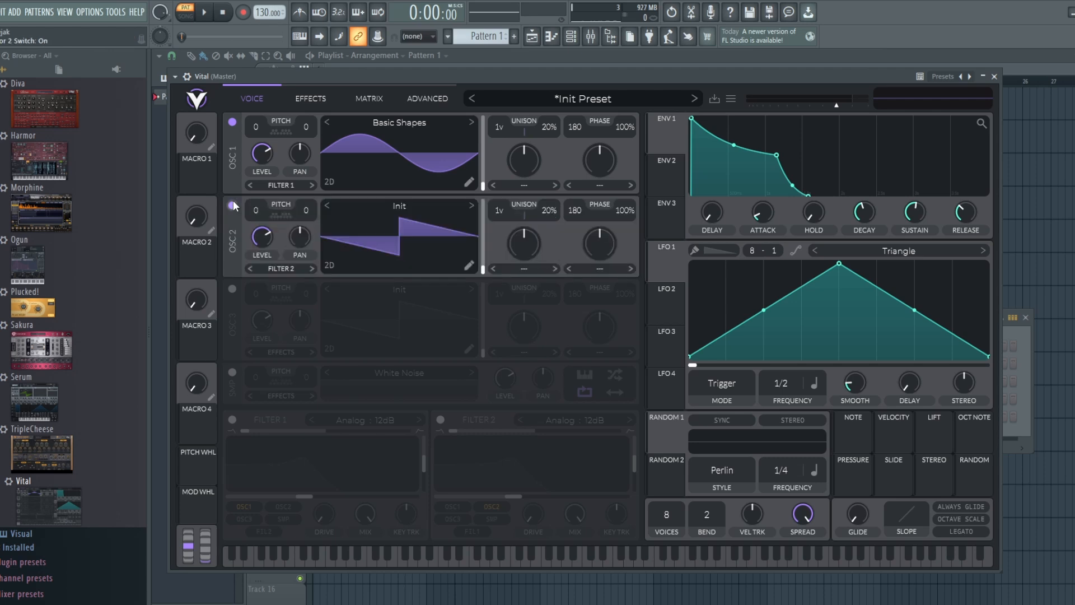
left_click(233, 417)
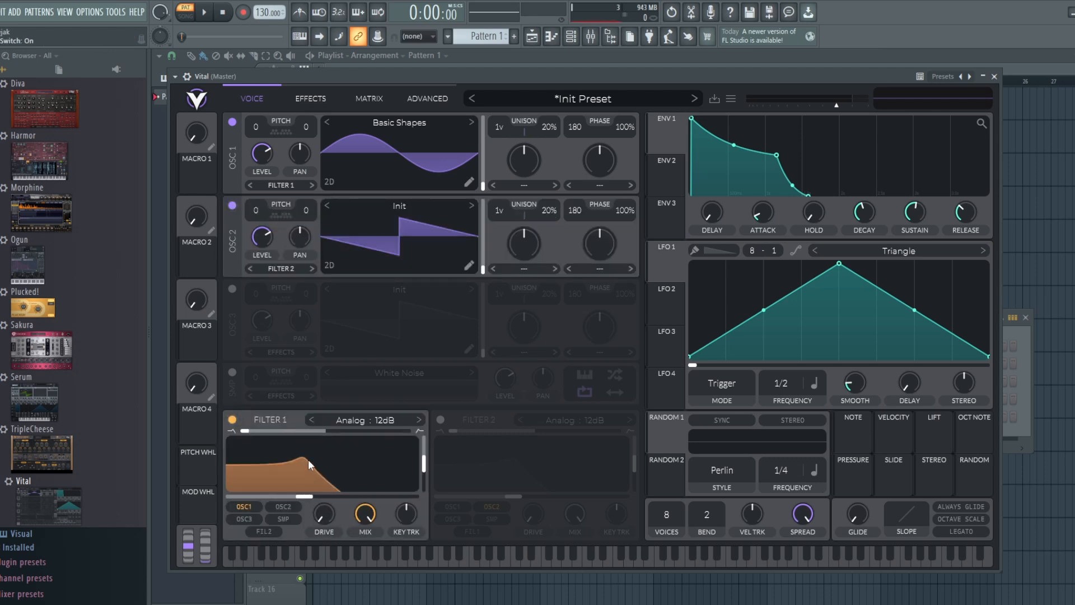
mouse_move(308, 459)
left_mouse_down()
mouse_move(308, 481)
mouse_move(312, 466)
left_mouse_up()
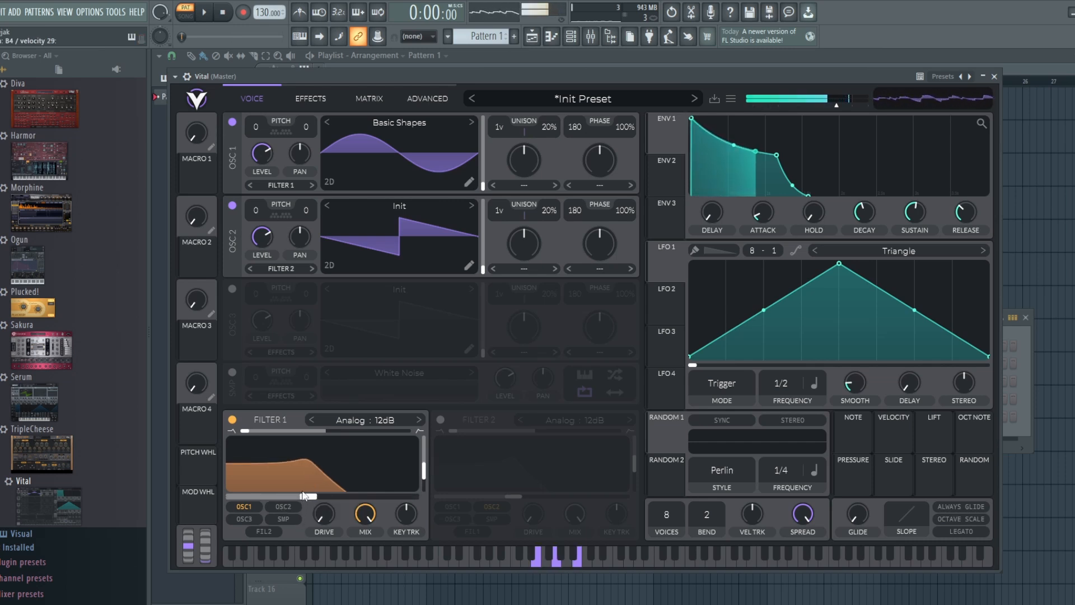
left_click(281, 508)
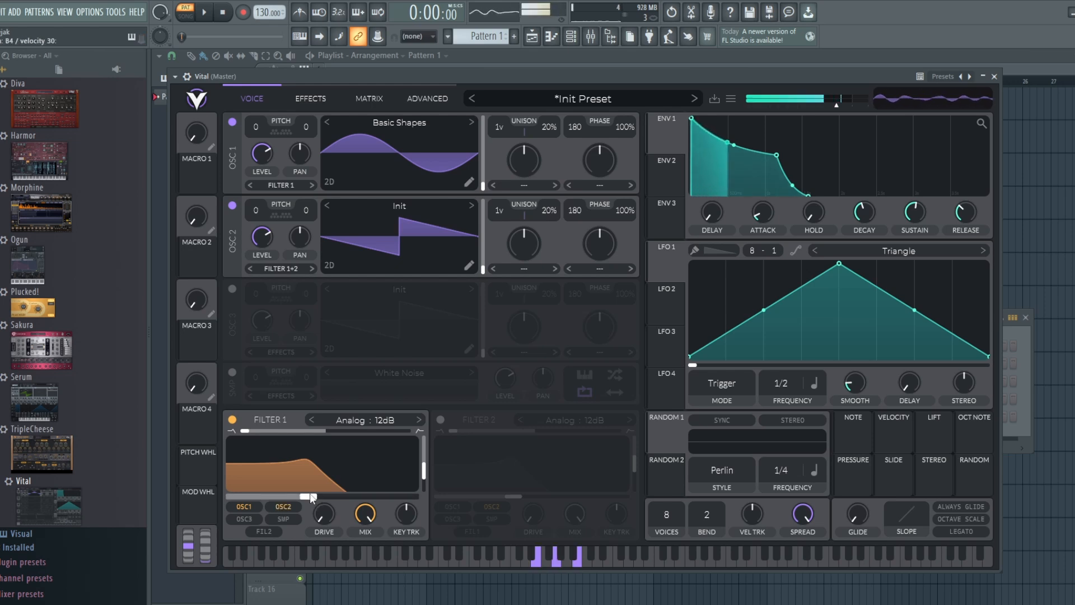
left_click_drag(311, 497, 331, 497)
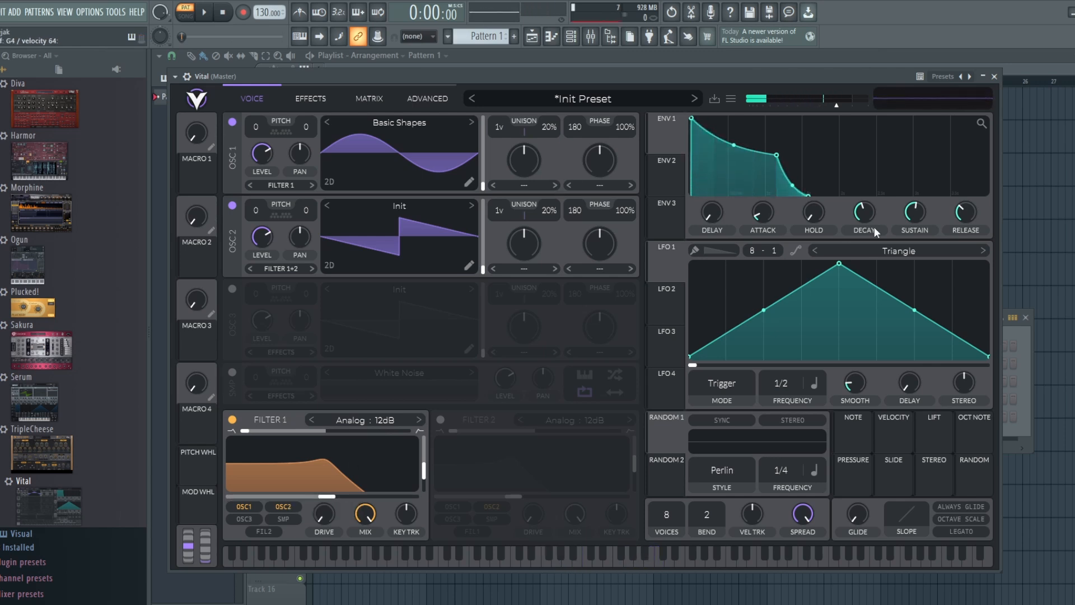
Shorten envelope 1's decay to slightly over 0.54 s with a lower sustain, and open filter 1's cutoff a little further
mouse_move(867, 213)
left_mouse_down()
mouse_move(865, 233)
mouse_move(869, 214)
left_mouse_up()
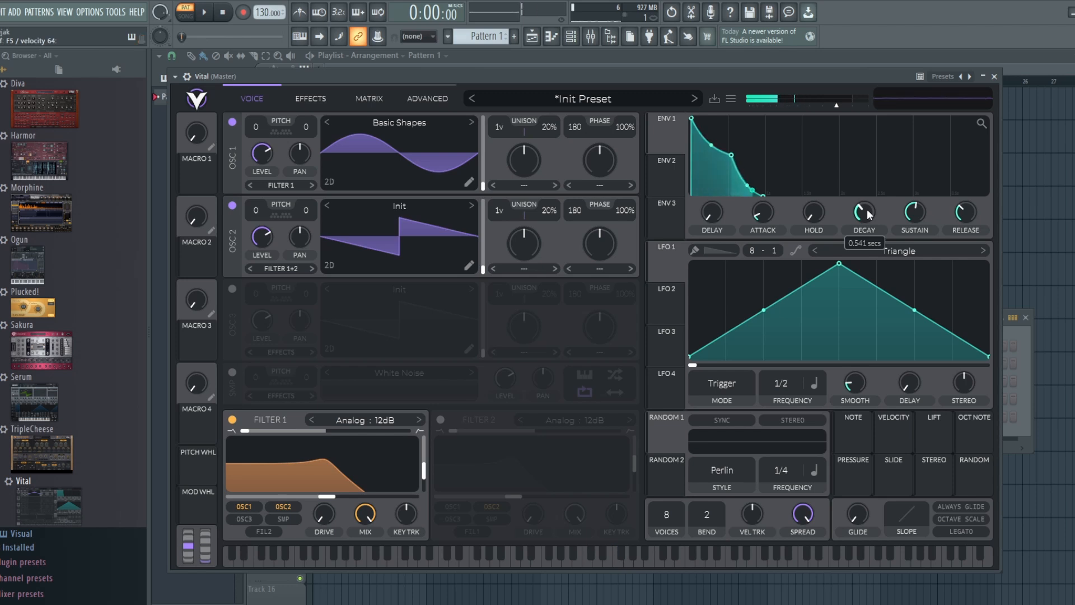
left_click_drag(866, 210, 868, 210)
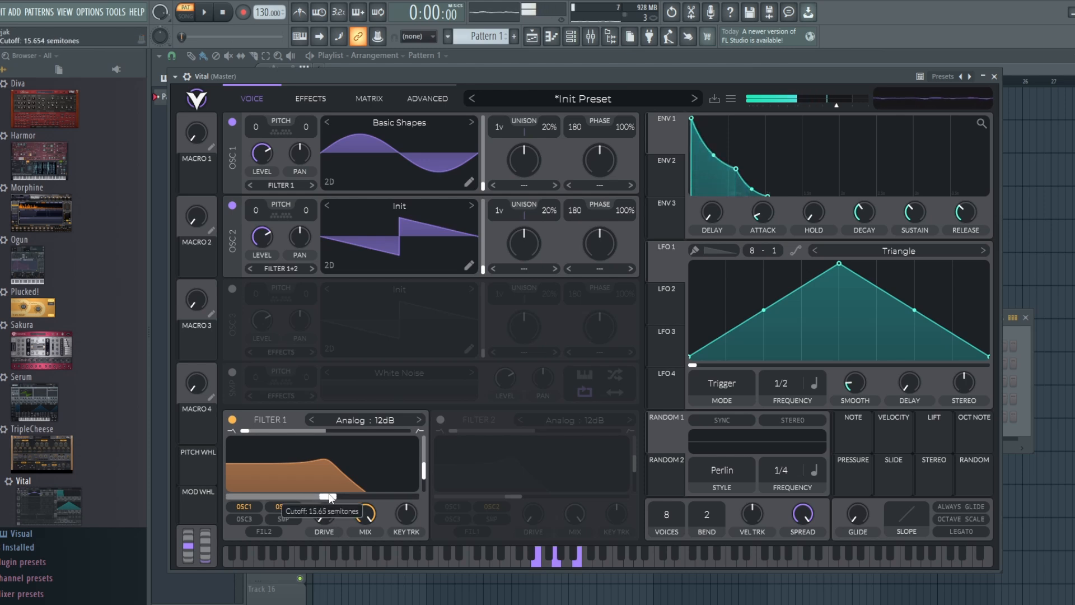
mouse_move(327, 496)
left_mouse_down()
mouse_move(345, 497)
mouse_move(336, 498)
left_mouse_up()
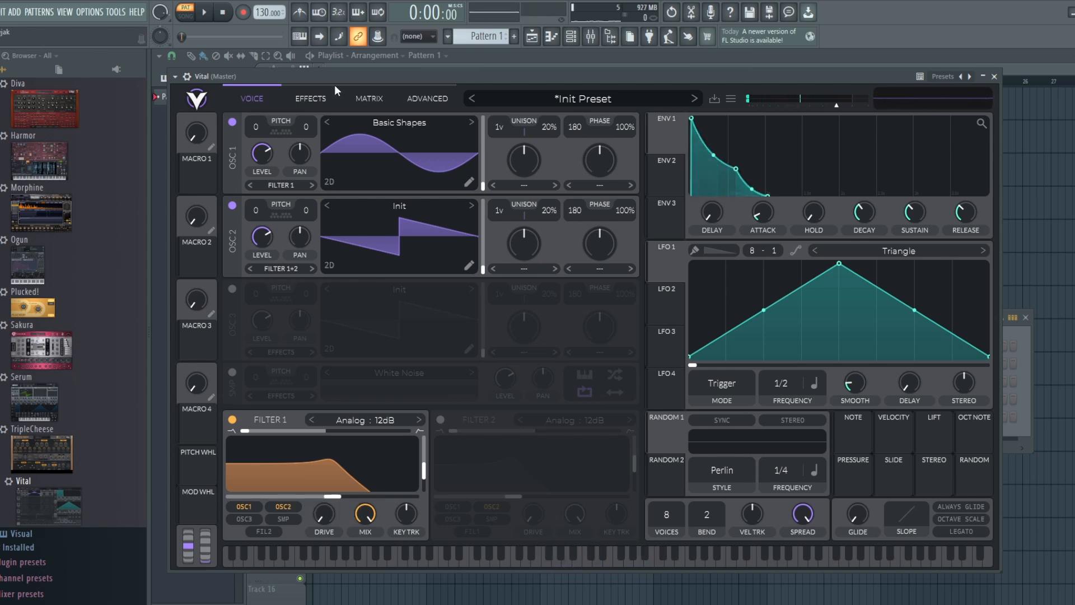
Enable the Reverb and Delay effects and set the delay mode to Stereo
left_click(309, 99)
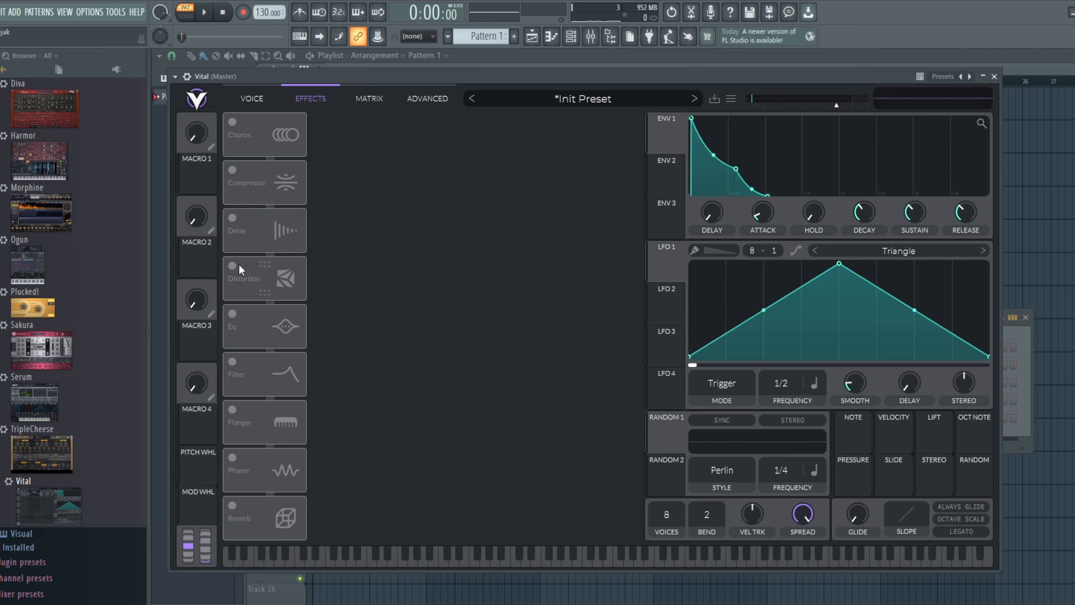
left_click(230, 504)
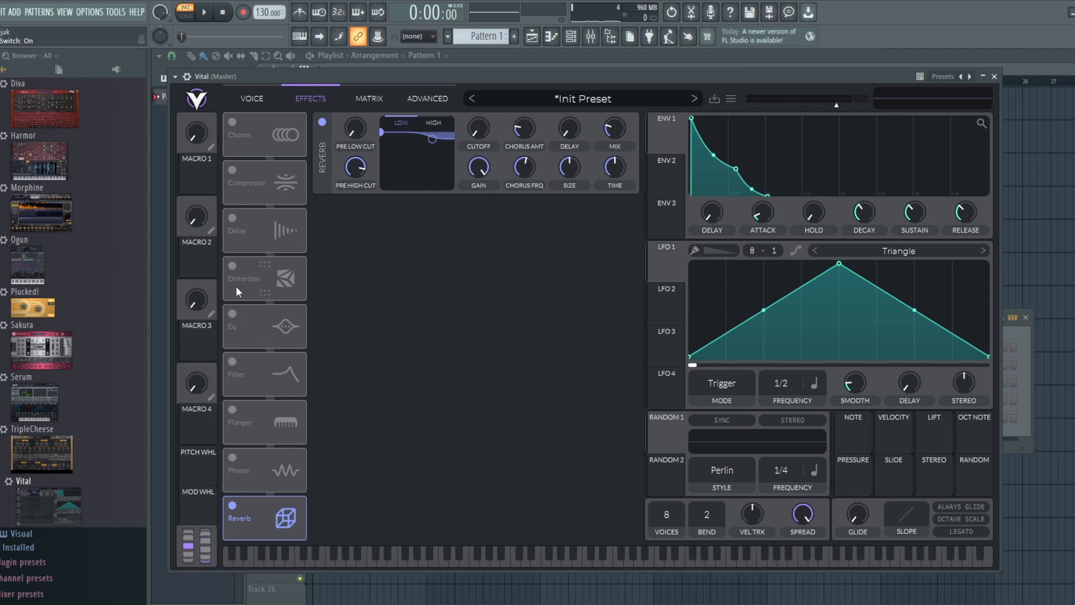
left_click(232, 218)
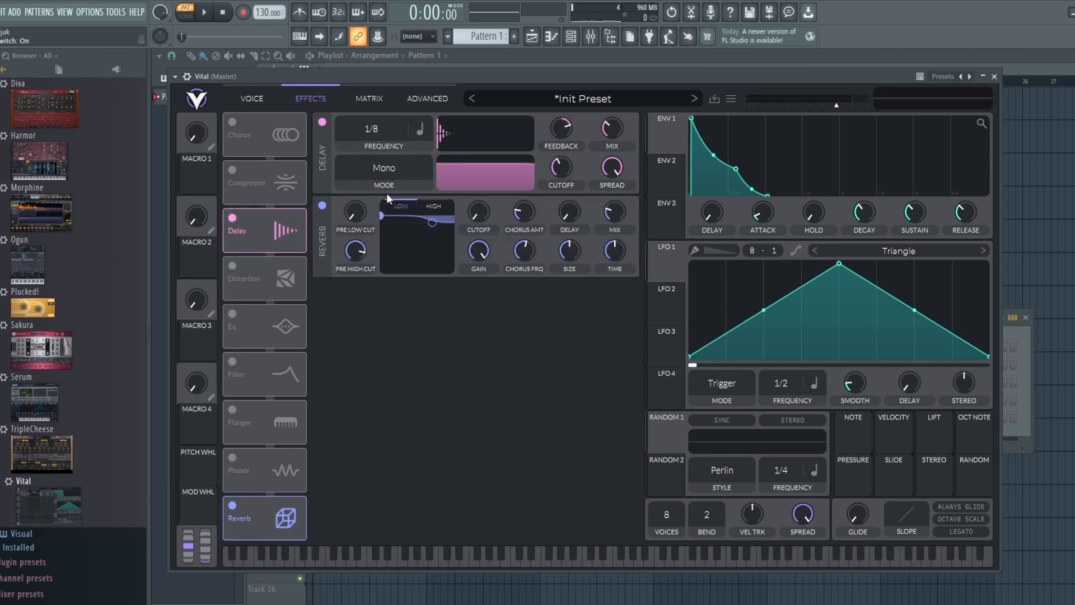
left_click(388, 168)
left_click(386, 217)
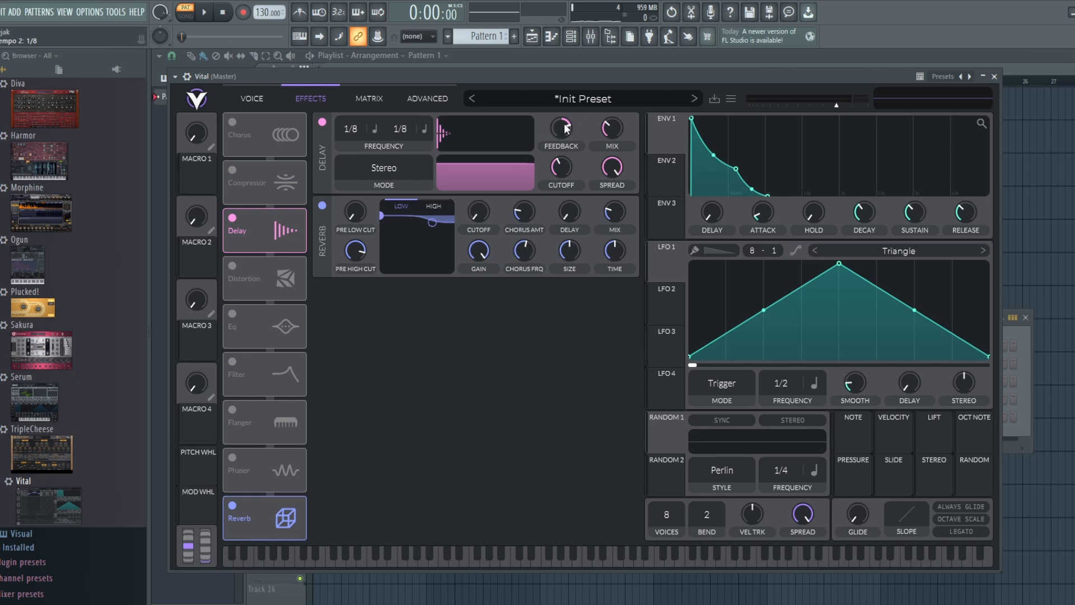
Soften the delay with less feedback, a narrower filter band and a lower mix, and raise the reverb mix slightly
mouse_move(557, 136)
left_click_drag(486, 163, 416, 199)
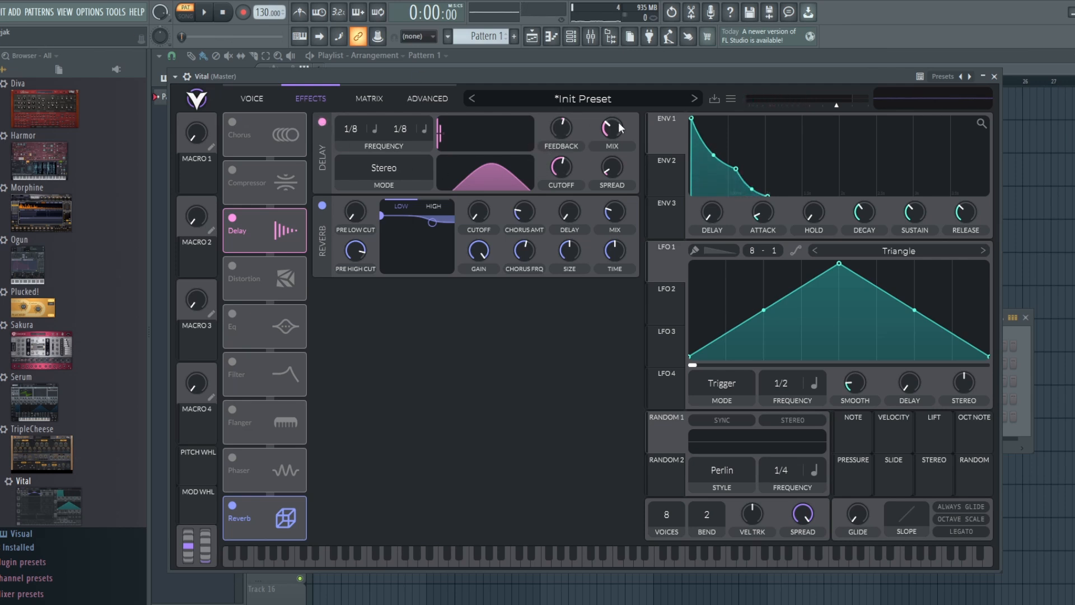
left_click_drag(618, 122, 618, 140)
left_click_drag(612, 215, 607, 193)
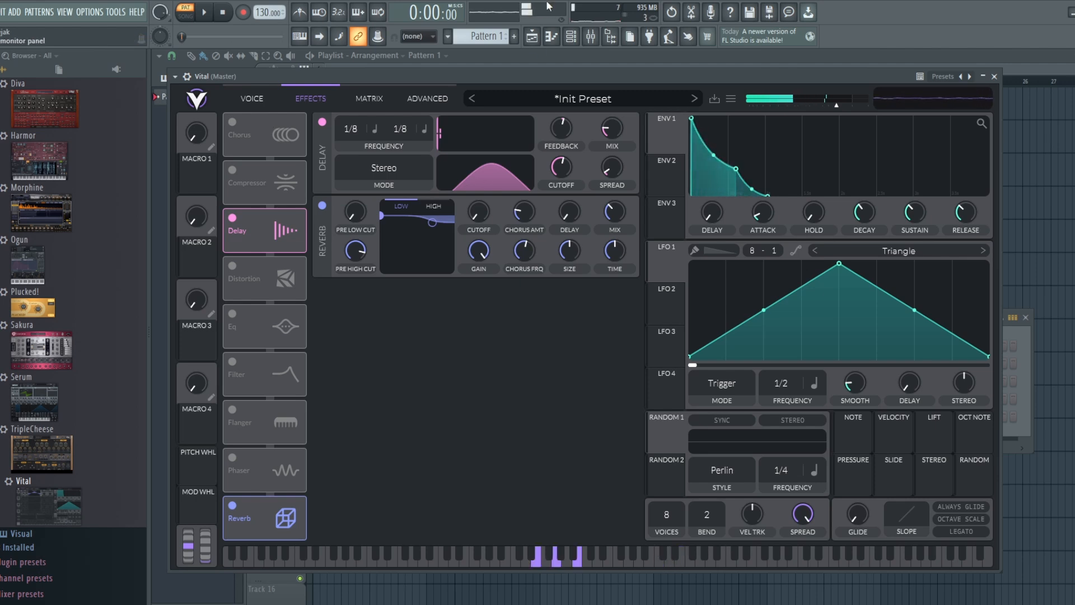
Raise the synth's output volume to about -2.94 dB and open filter 1's cutoff further
left_click_drag(836, 106, 843, 110)
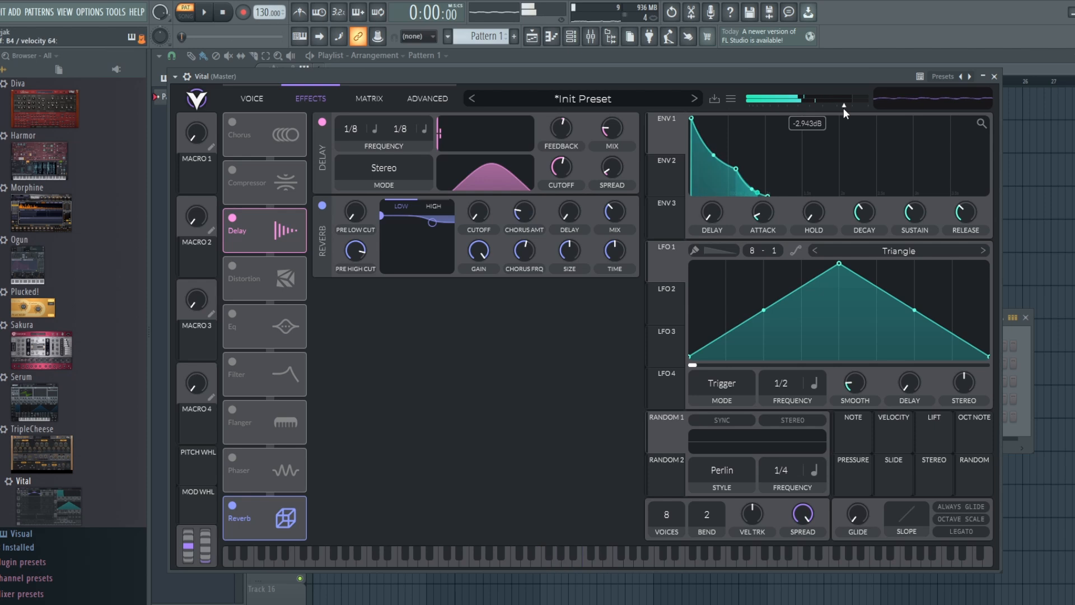
left_click(264, 100)
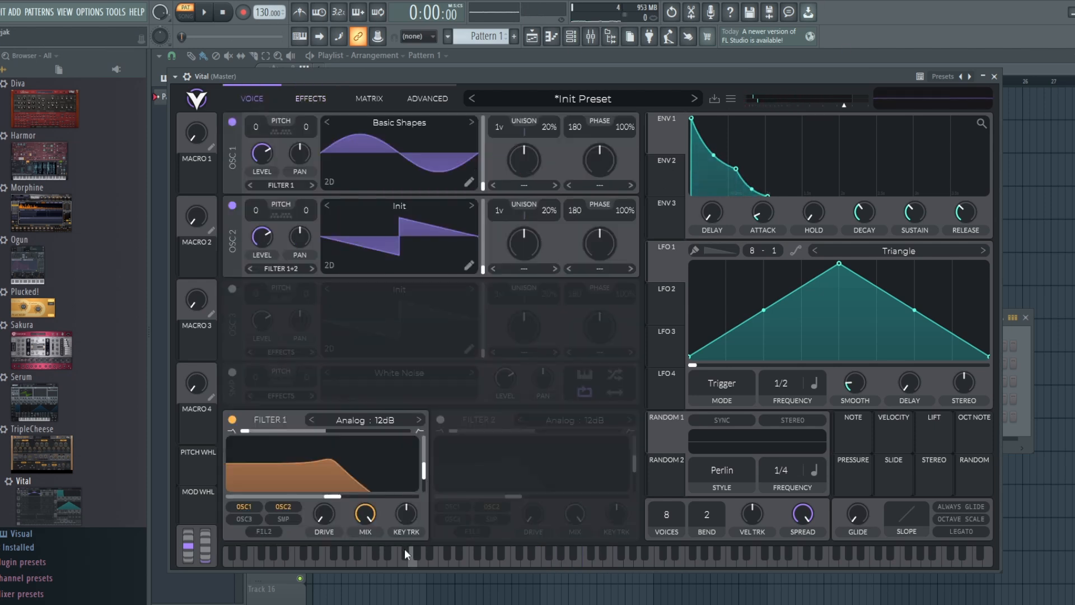
left_click_drag(333, 496, 364, 500)
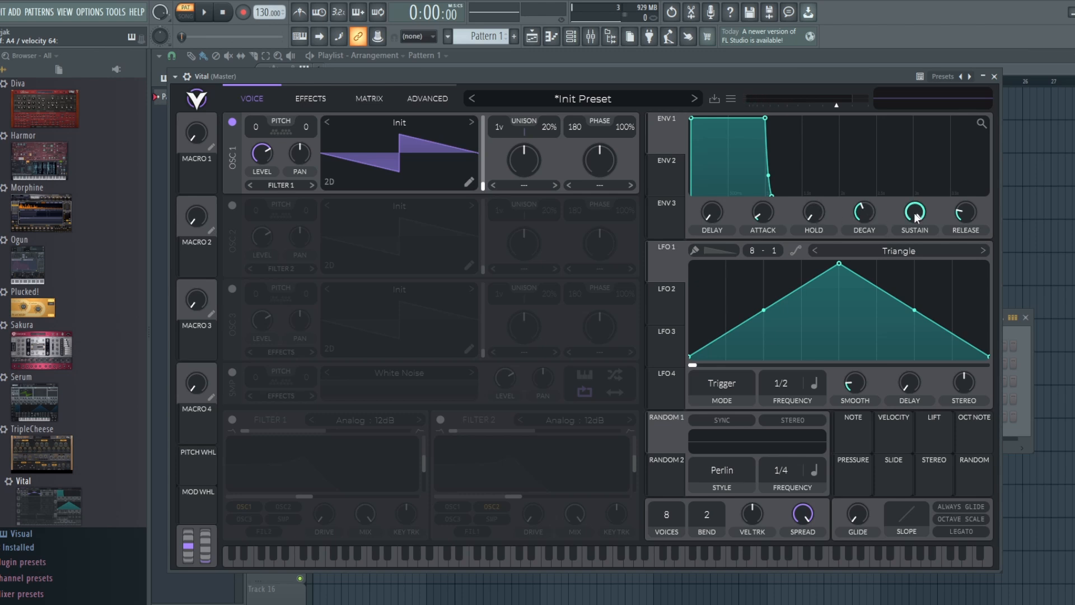
Lengthen envelope 1's decay with the sustain at zero, and return the sustain to full
left_click_drag(916, 217, 917, 467)
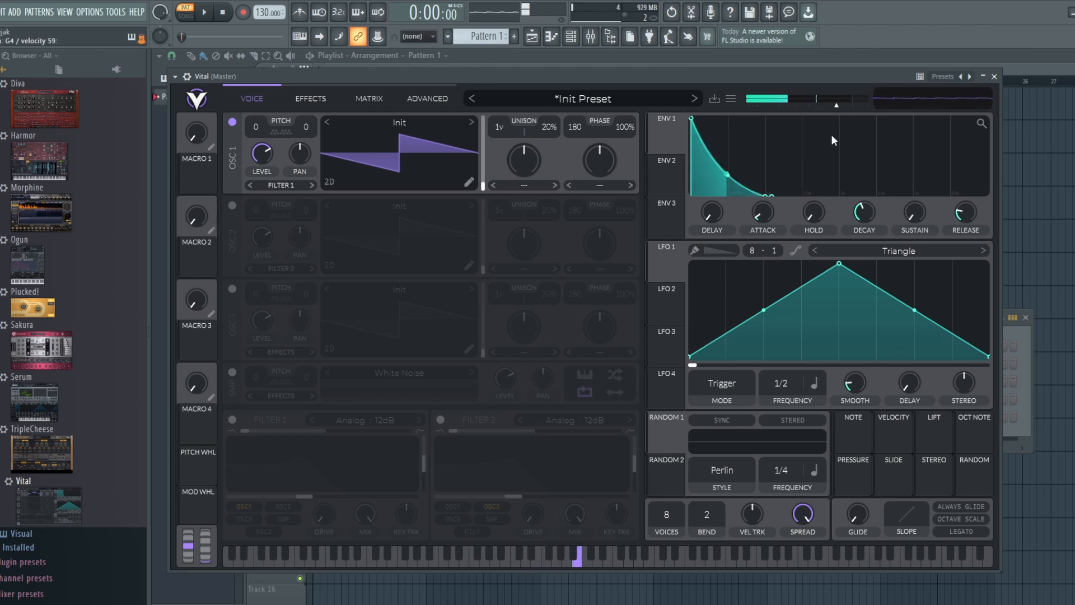
left_click_drag(868, 217, 868, 207)
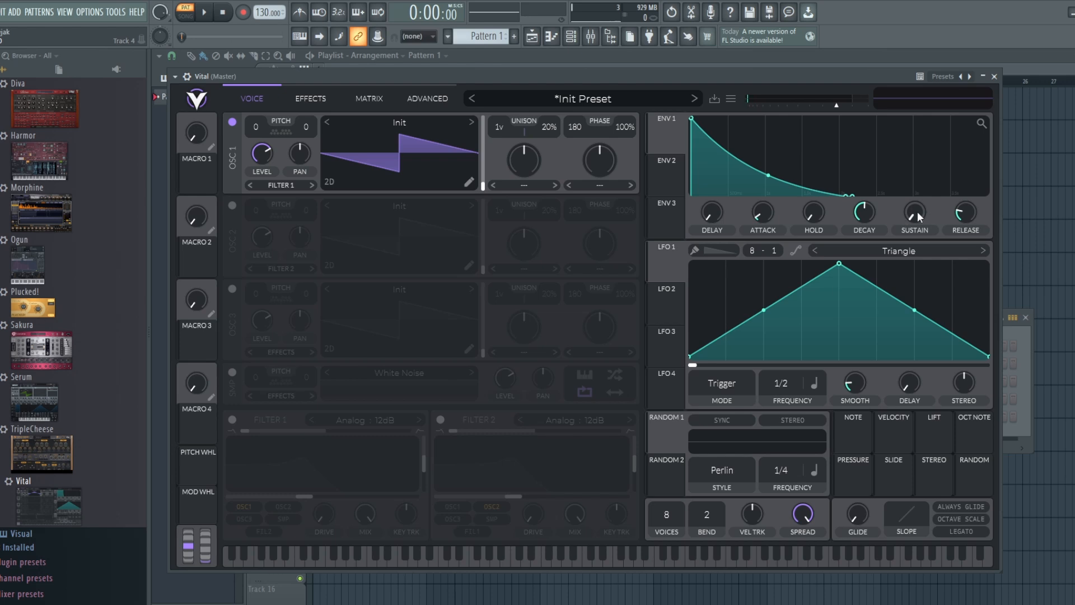
left_click_drag(916, 211, 912, 55)
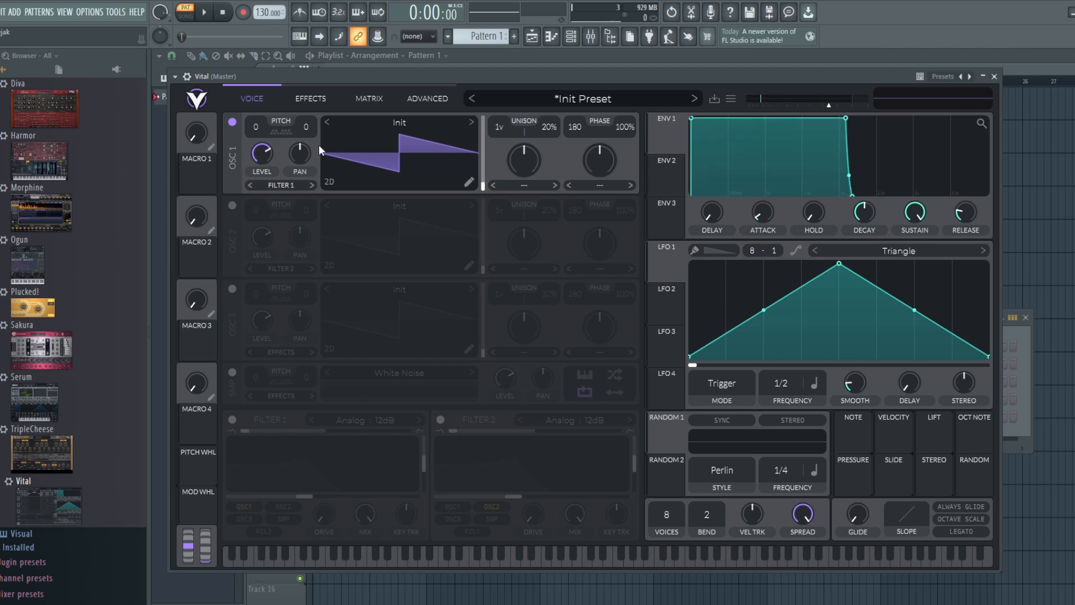
Set oscillator 1's unison to 3 voices with 8% detune
left_click_drag(504, 126, 504, 107)
left_click_drag(550, 127, 549, 149)
mouse_move(552, 128)
left_mouse_down()
mouse_move(552, 97)
mouse_move(552, 125)
left_mouse_up()
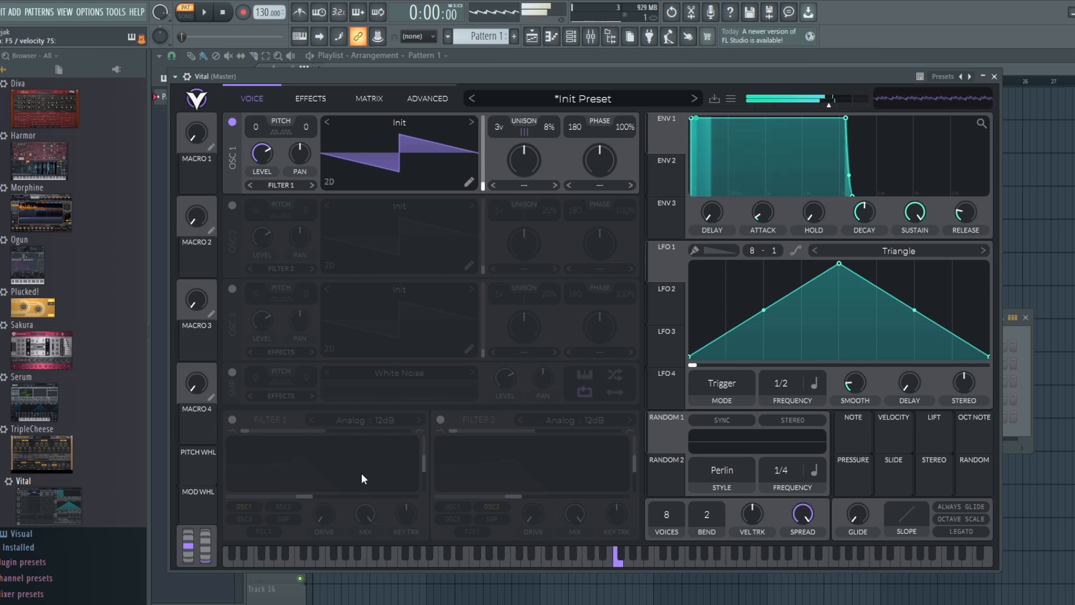
Enable filter 1 on oscillator 1 and set its low-pass cutoff moderately above the default with reduced resonance
left_click(232, 420)
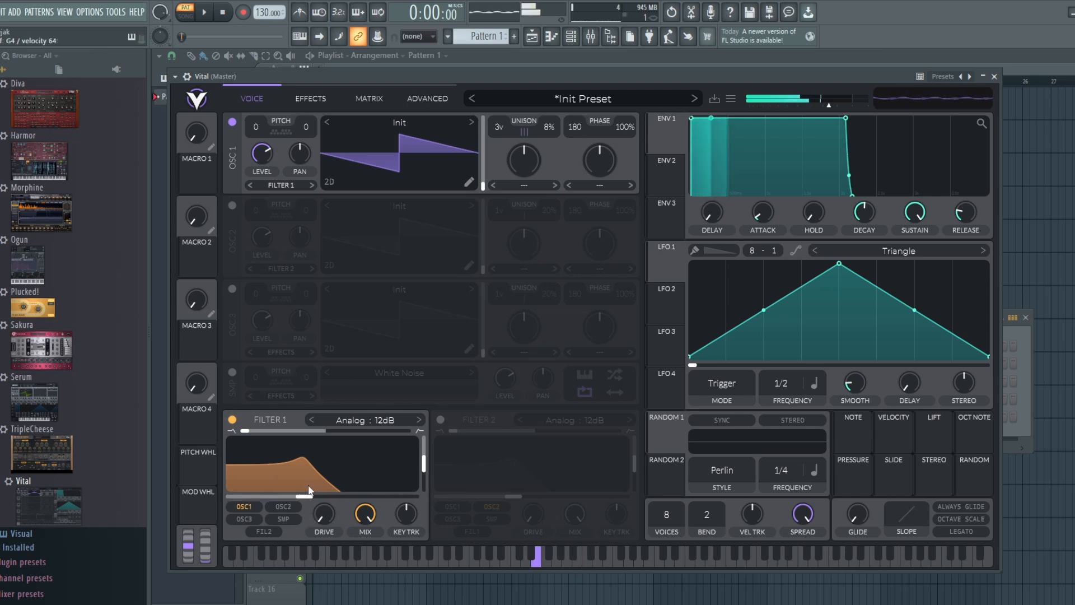
left_click_drag(308, 497, 363, 500)
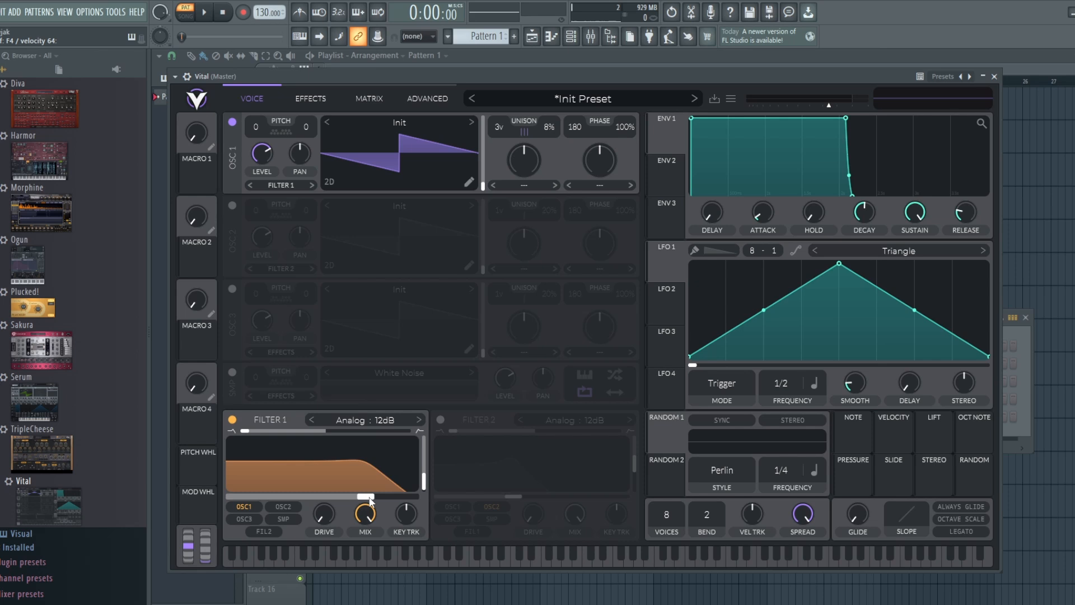
left_click_drag(369, 500, 346, 500)
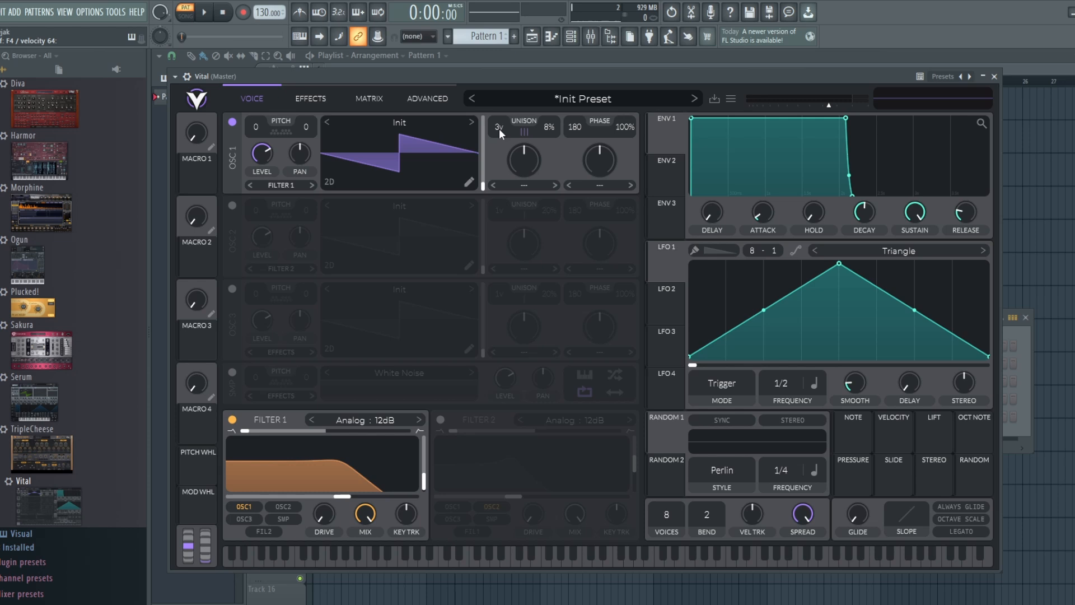
Set oscillator 1's unison voices to 1
left_click_drag(499, 129, 499, 133)
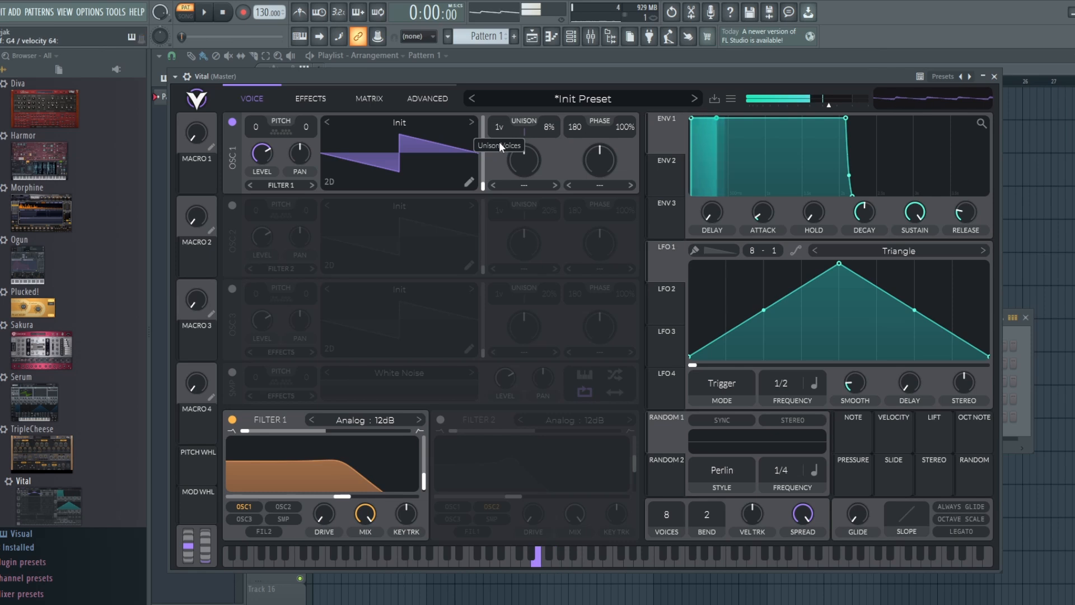
Set oscillator 1's unison to 8 voices and enable oscillator 2 through filter 1 with 7 unison voices at 11% detune
left_click_drag(499, 142, 499, 132)
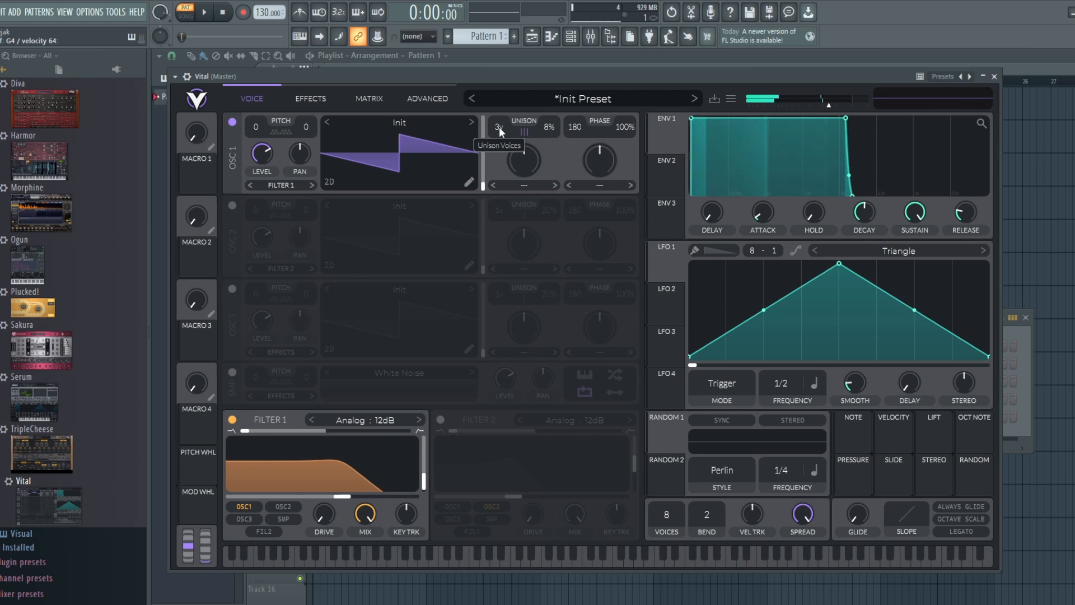
left_click_drag(499, 126, 499, 111)
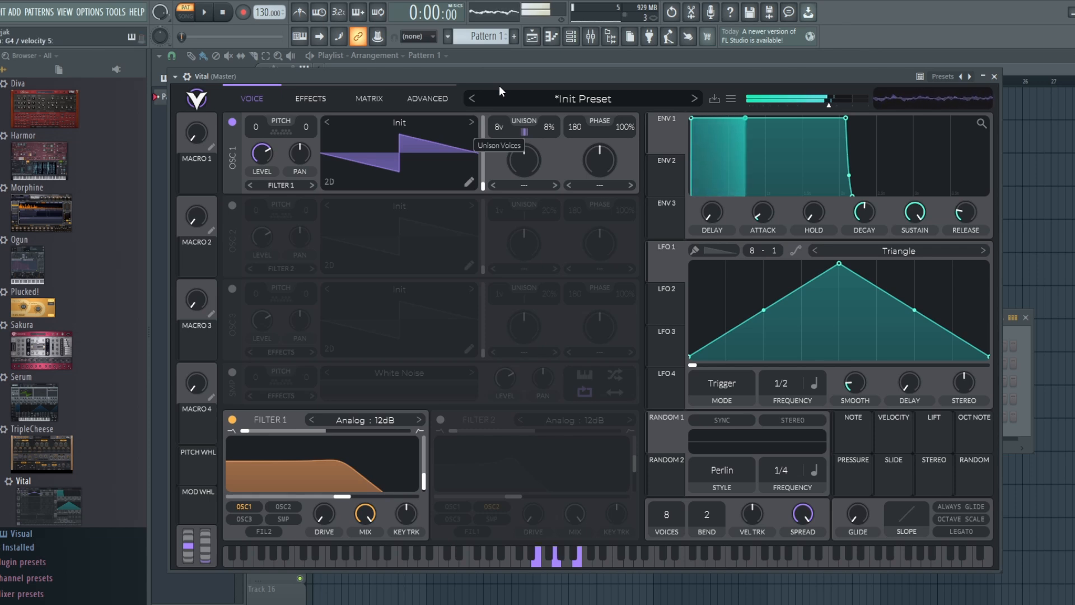
left_click(233, 205)
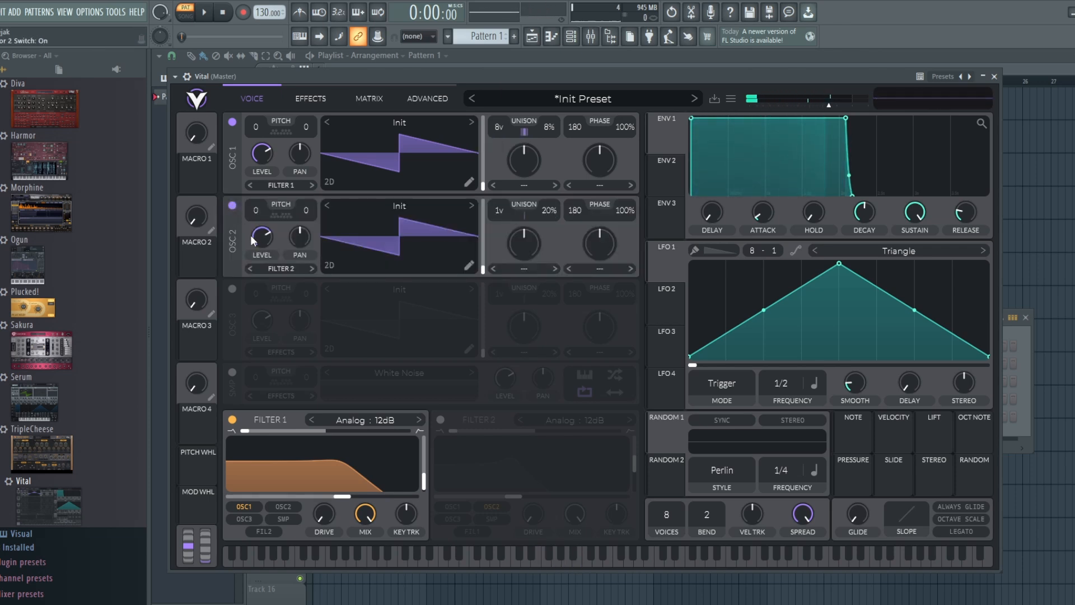
left_click(293, 504)
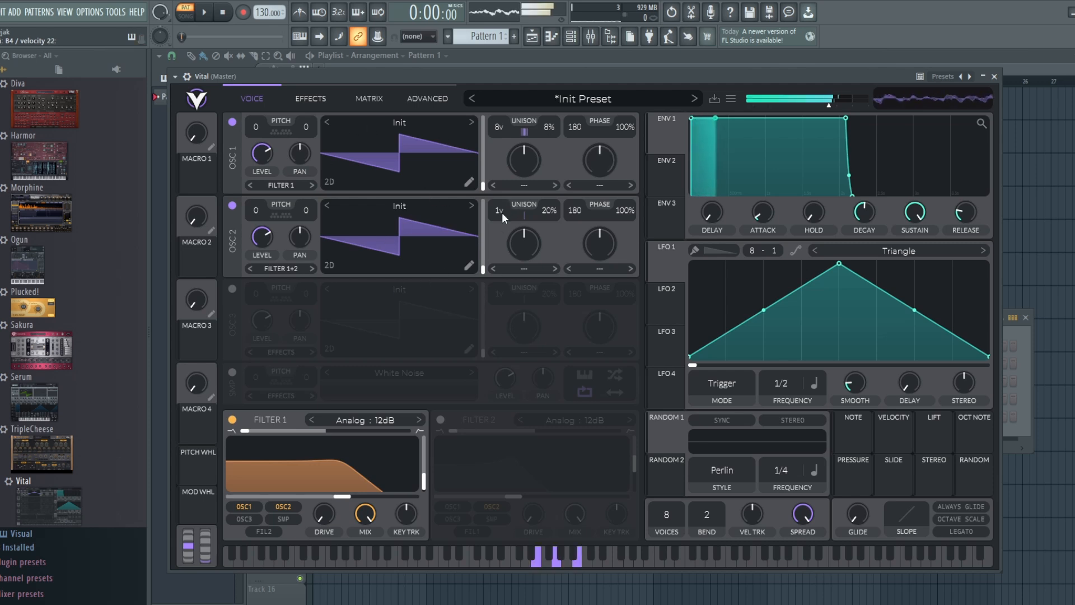
left_click_drag(502, 212, 502, 162)
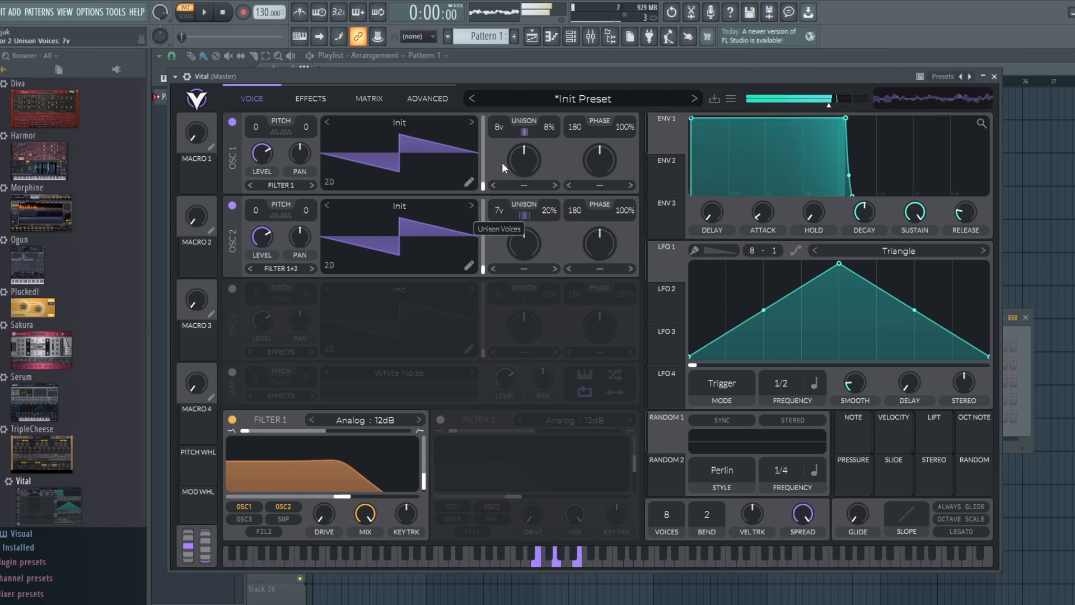
left_click_drag(543, 208, 543, 223)
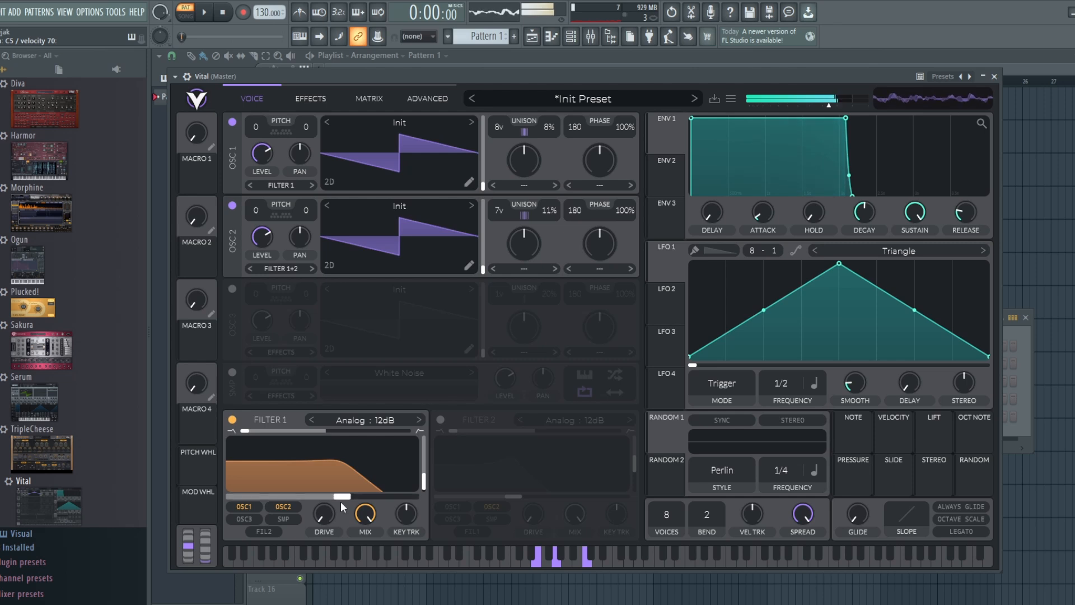
mouse_move(340, 499)
left_mouse_down()
mouse_move(378, 500)
mouse_move(340, 500)
left_mouse_up()
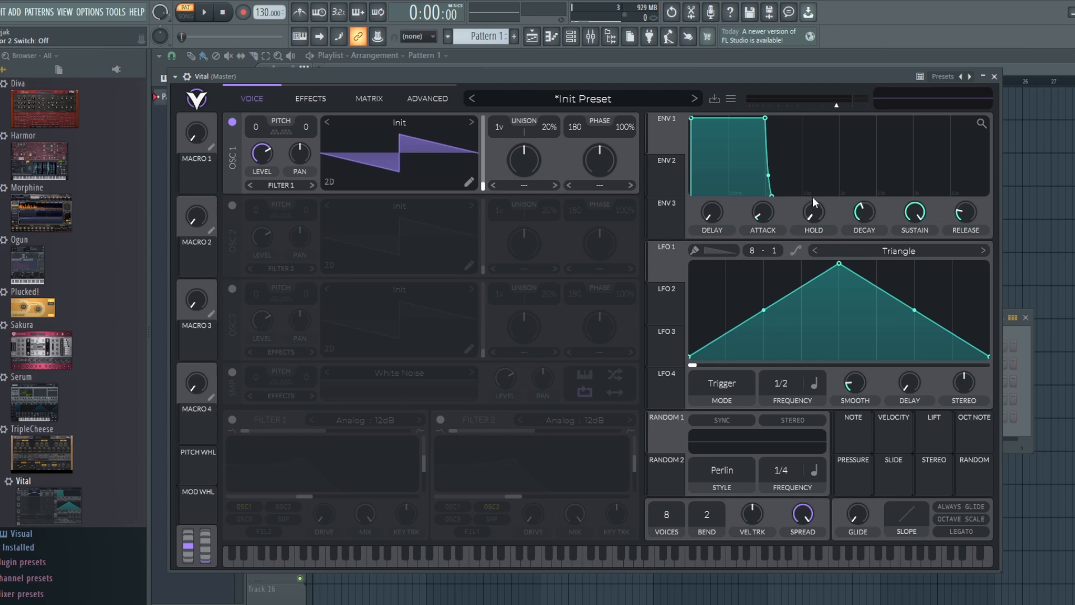
Set envelope 1's sustain to 0 and its decay to 0.260 secs for a short pluck
left_click_drag(909, 216, 930, 384)
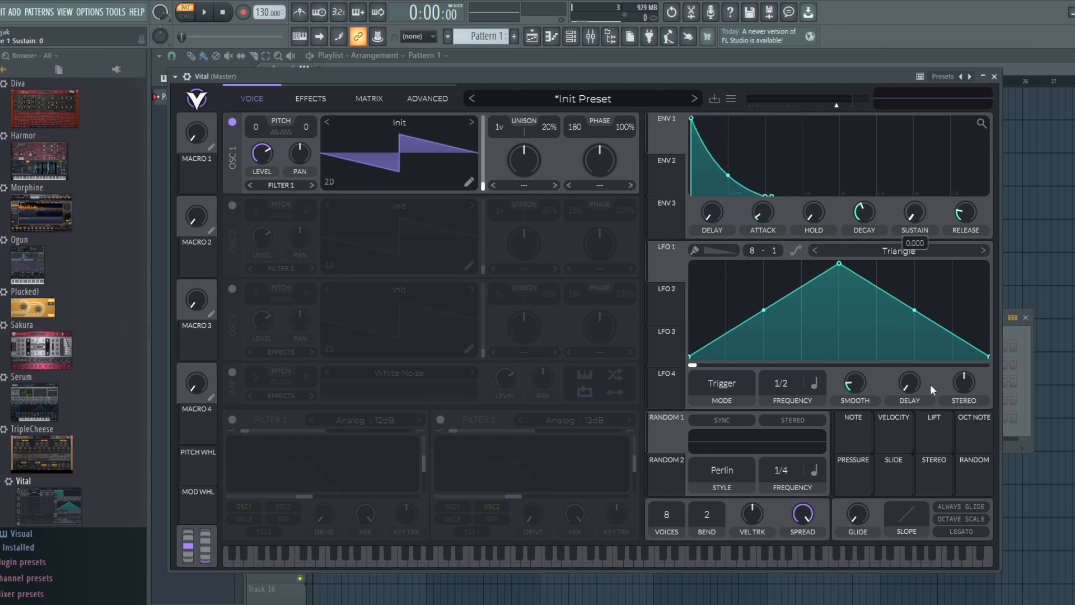
left_click_drag(872, 214, 871, 217)
scroll(871, 223, "down", 2)
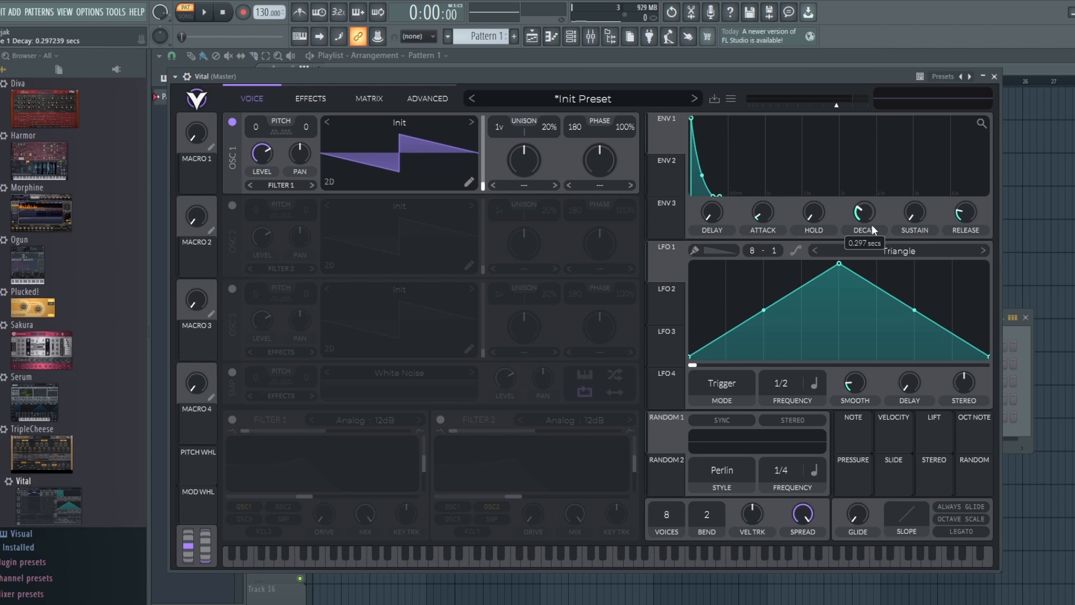
scroll(871, 224, "down", 1)
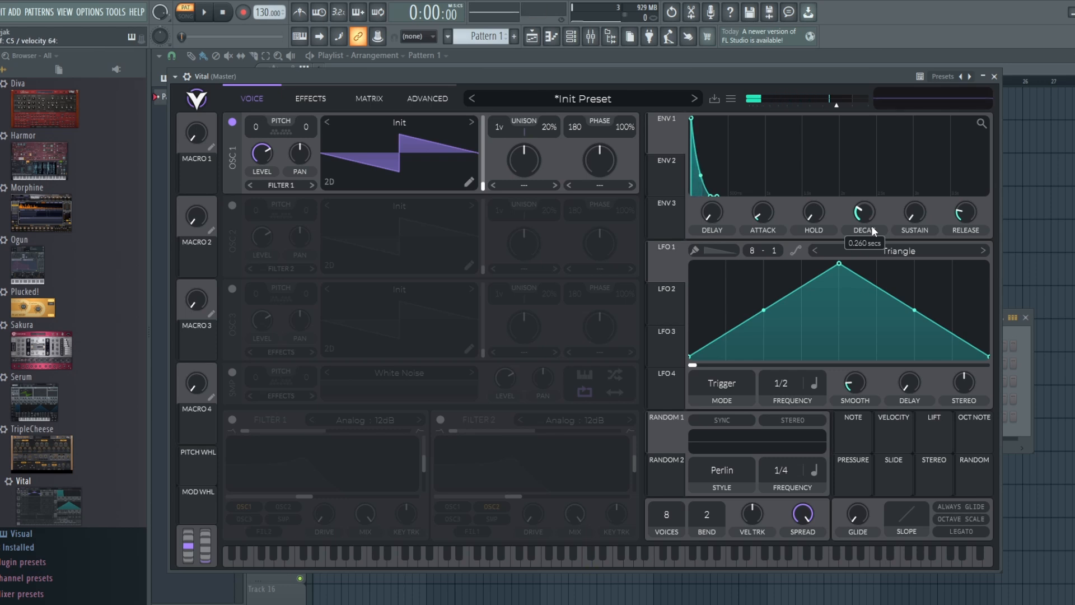
Enable filter 1 on oscillator 1 with its cutoff raised, and increase the master volume slightly
left_click(230, 421)
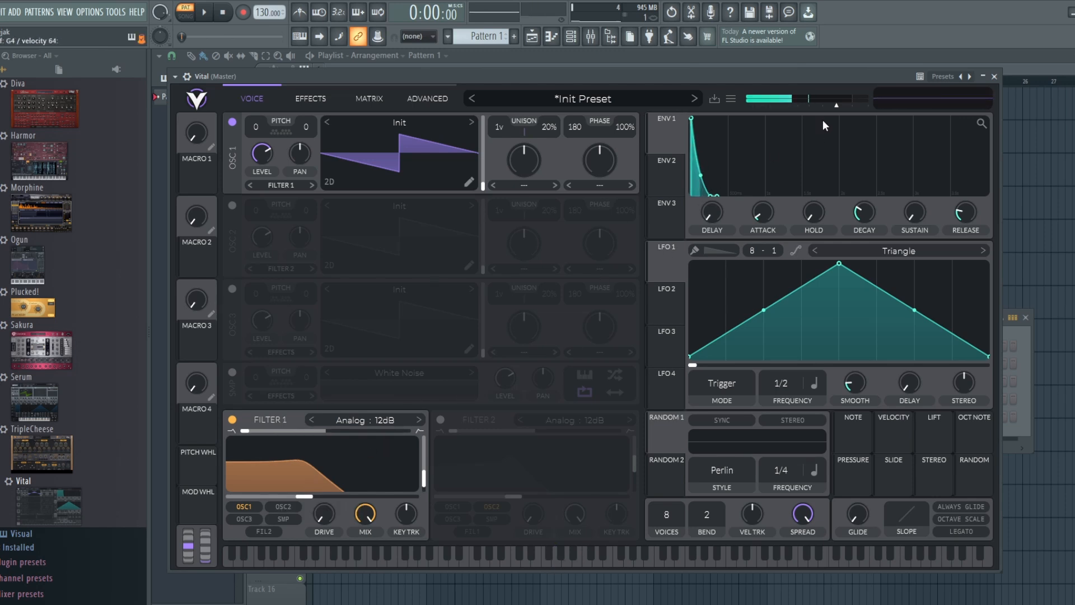
left_click_drag(841, 106, 851, 106)
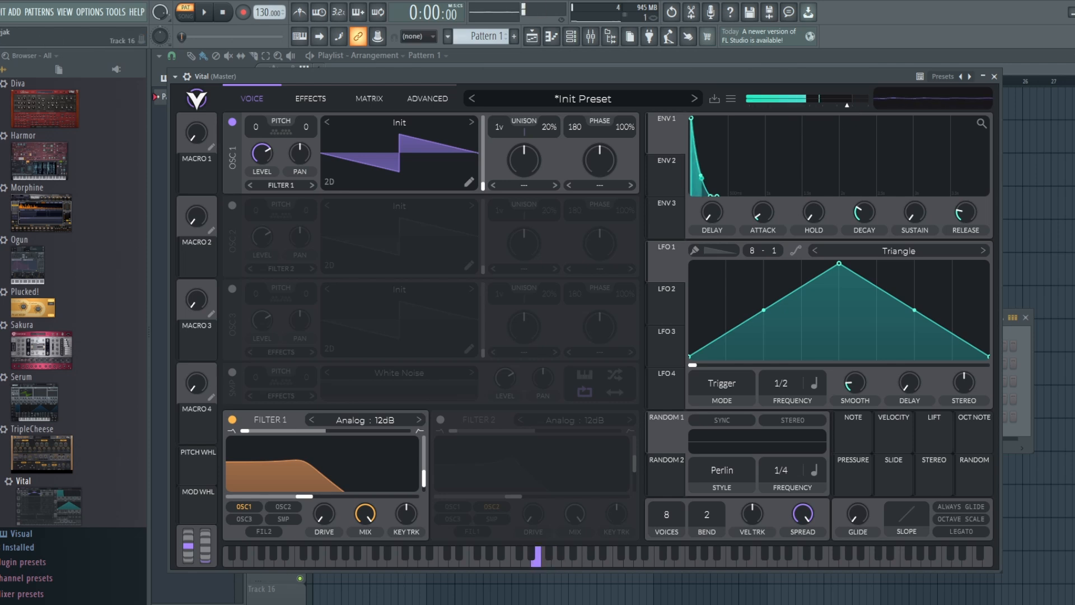
left_click_drag(301, 500, 328, 499)
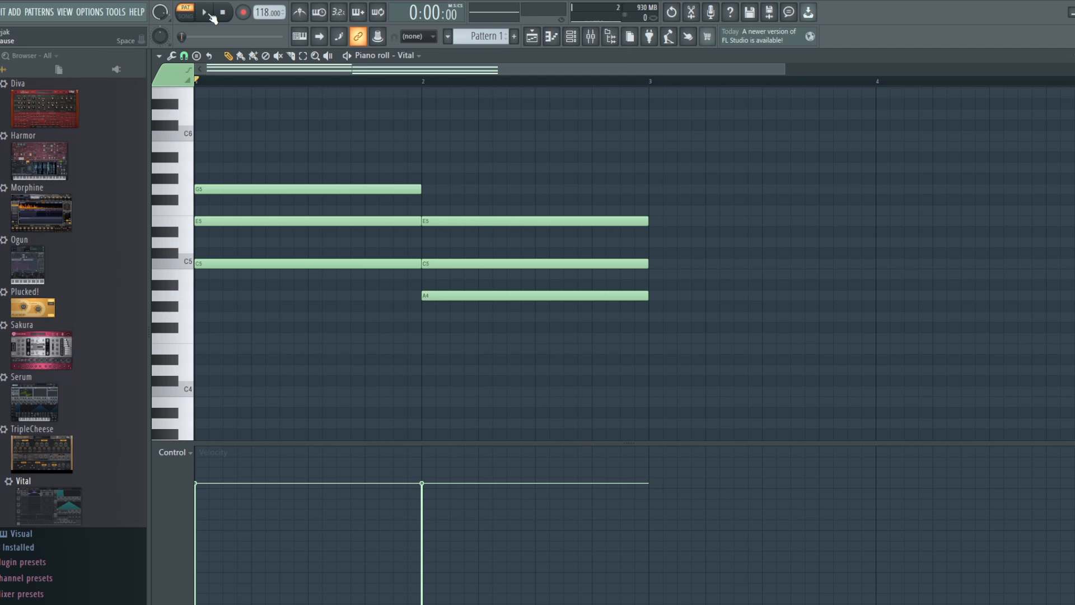
Play Pattern 1's Vital chords from the start and stop the playback
left_click(209, 13)
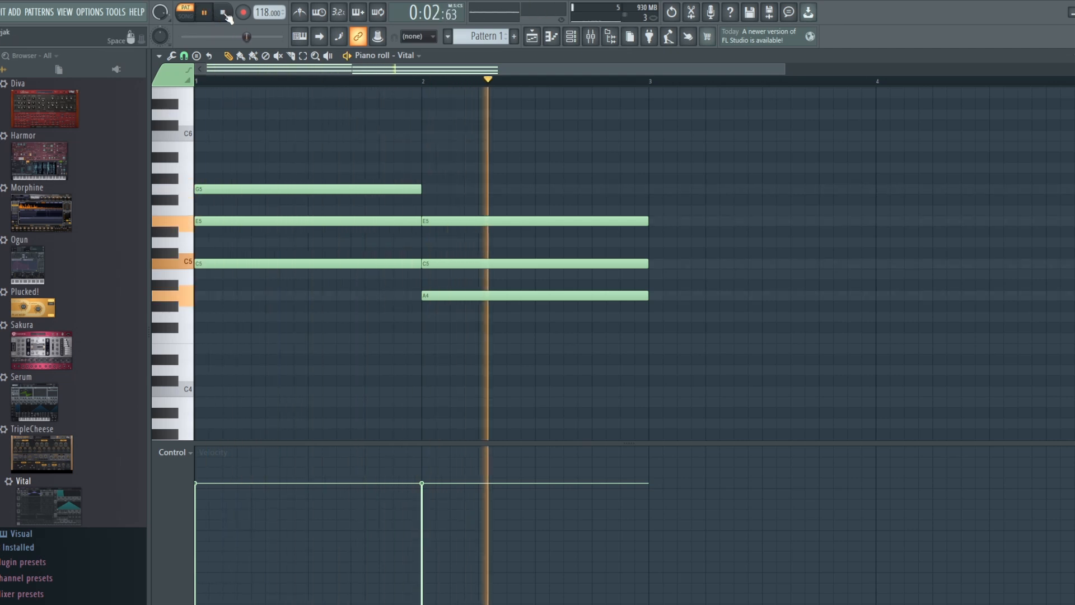
left_click(223, 14)
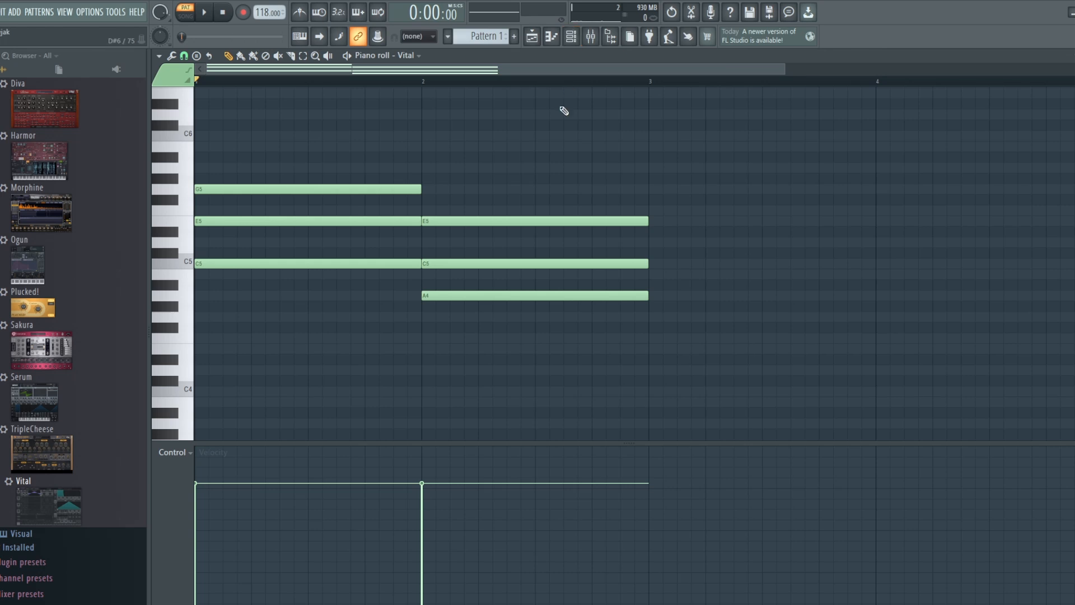
Add a second Vital instance to the channel rack, with the Classic Blend wavetable on oscillator 1
left_click(571, 37)
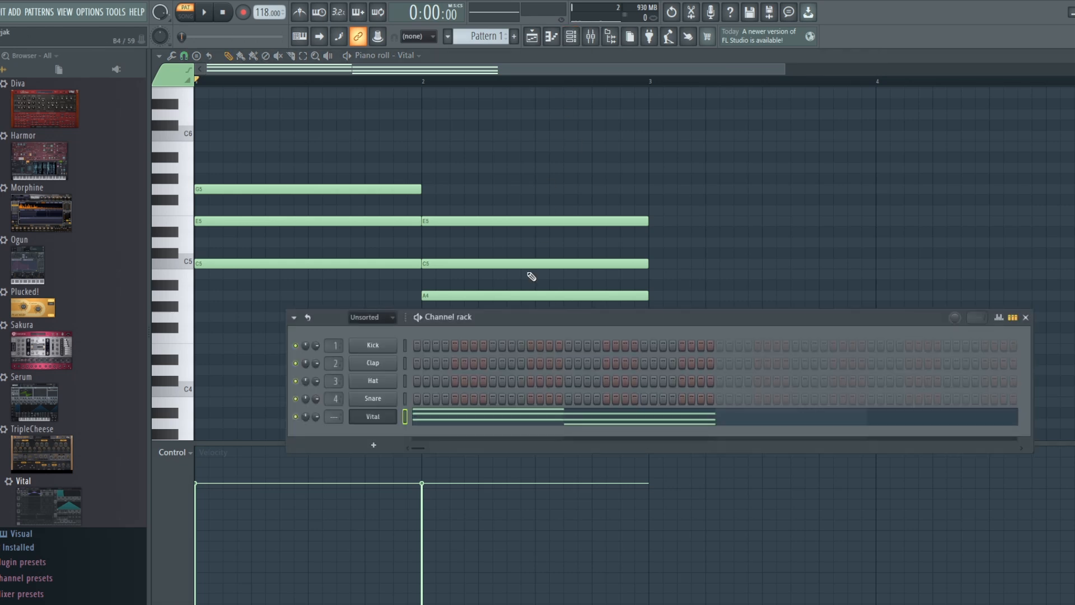
mouse_move(39, 502)
left_mouse_down()
mouse_move(378, 448)
mouse_move(374, 437)
left_mouse_up()
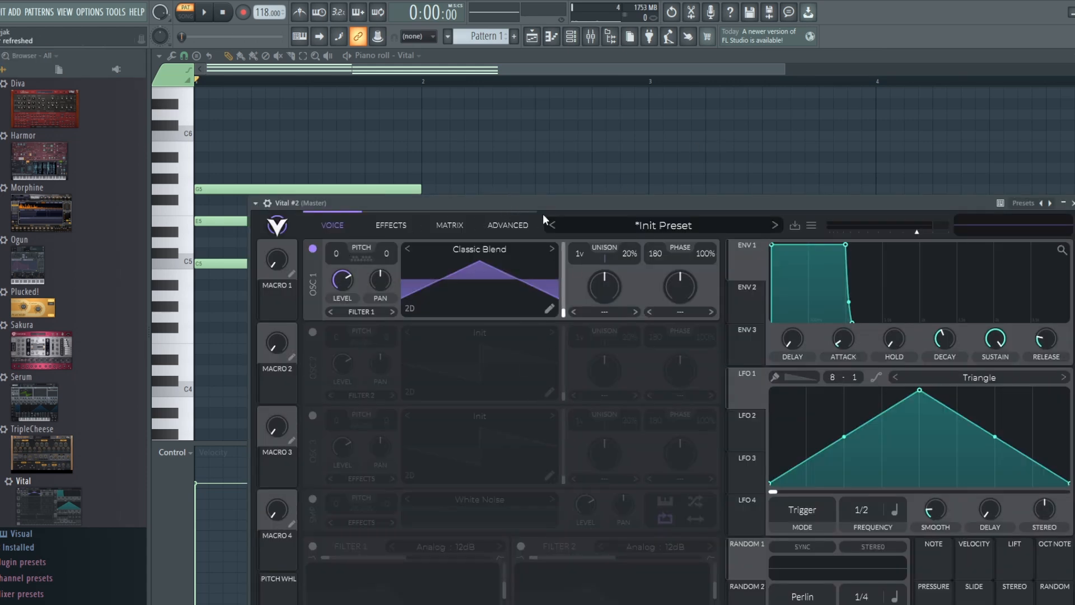
left_click_drag(553, 207, 536, 99)
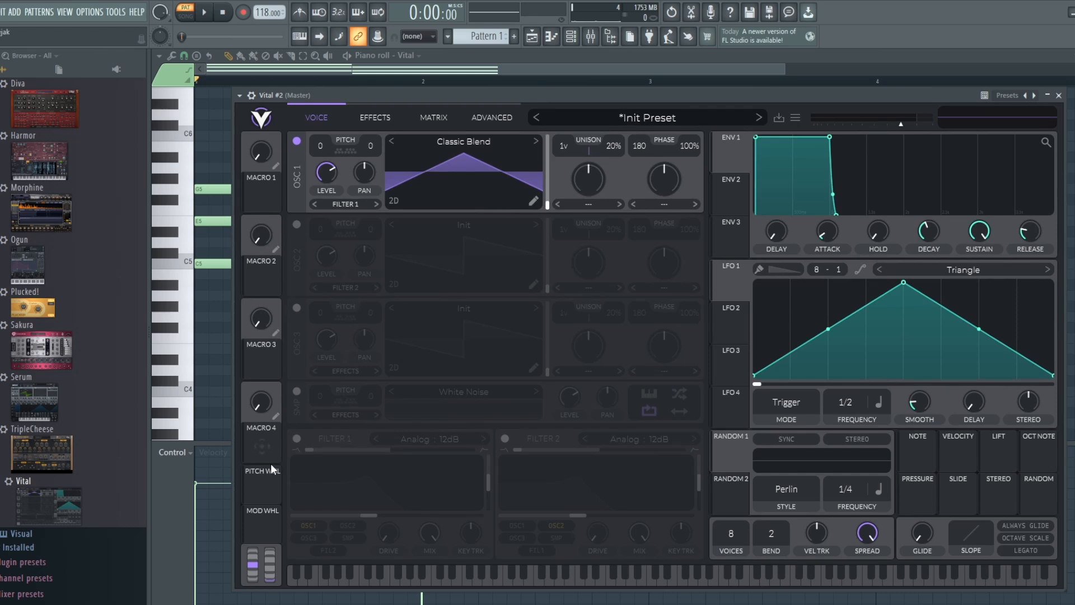
Morph oscillator 1's Classic Blend wavetable to its saw shape and enable filter 1 with a cutoff of 4.557 semitones
left_click(297, 438)
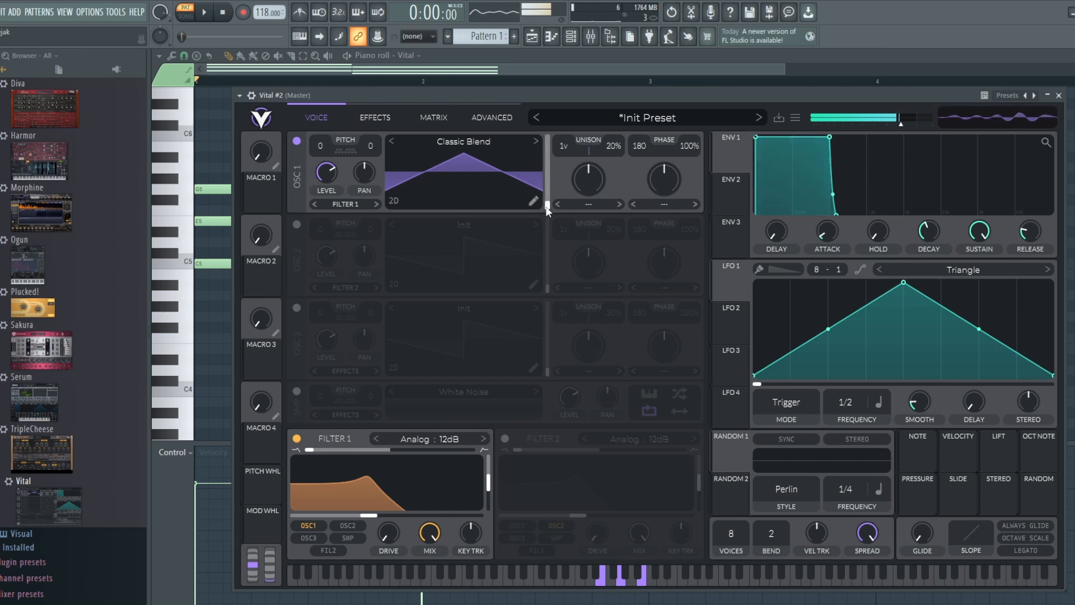
left_click_drag(547, 209, 549, 185)
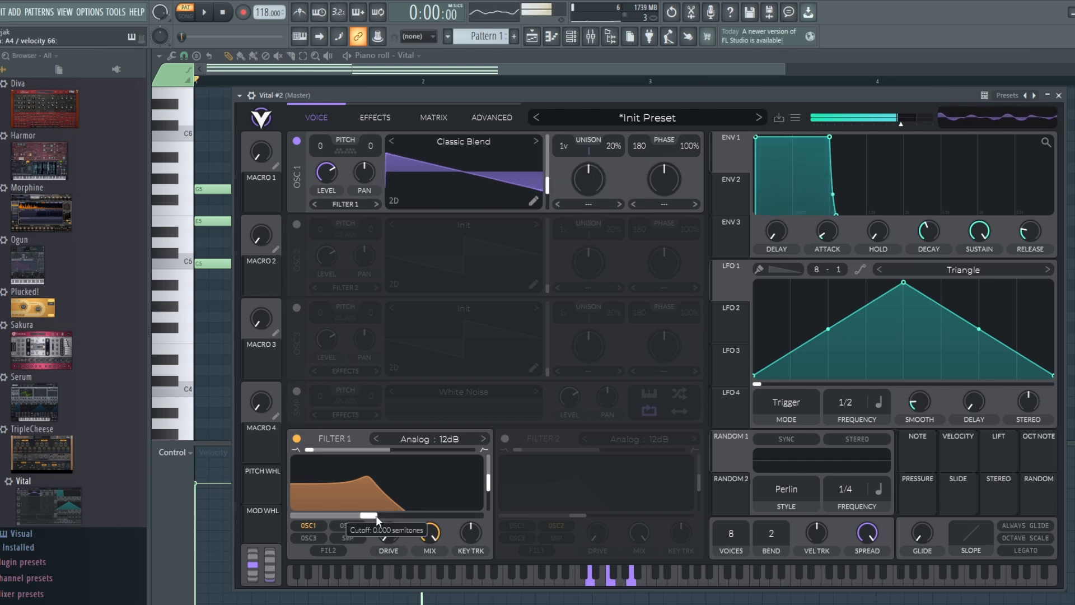
mouse_move(375, 515)
left_mouse_down()
mouse_move(398, 485)
mouse_move(375, 515)
left_mouse_up()
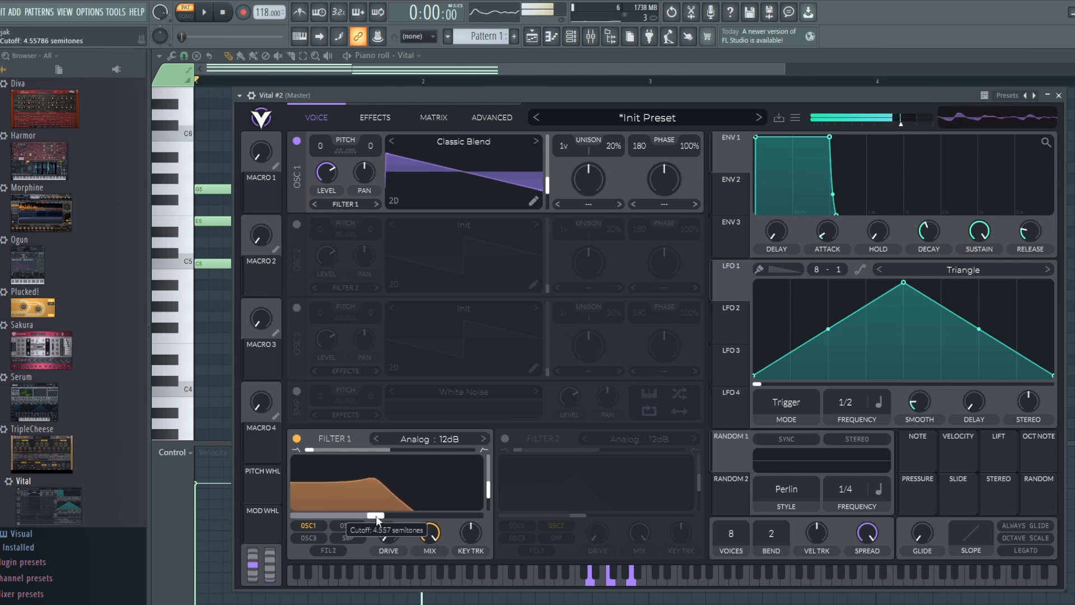
Copy all of Pattern 1's Vital chord notes into the Vital #2 piano roll of Pattern 2
left_click(571, 37)
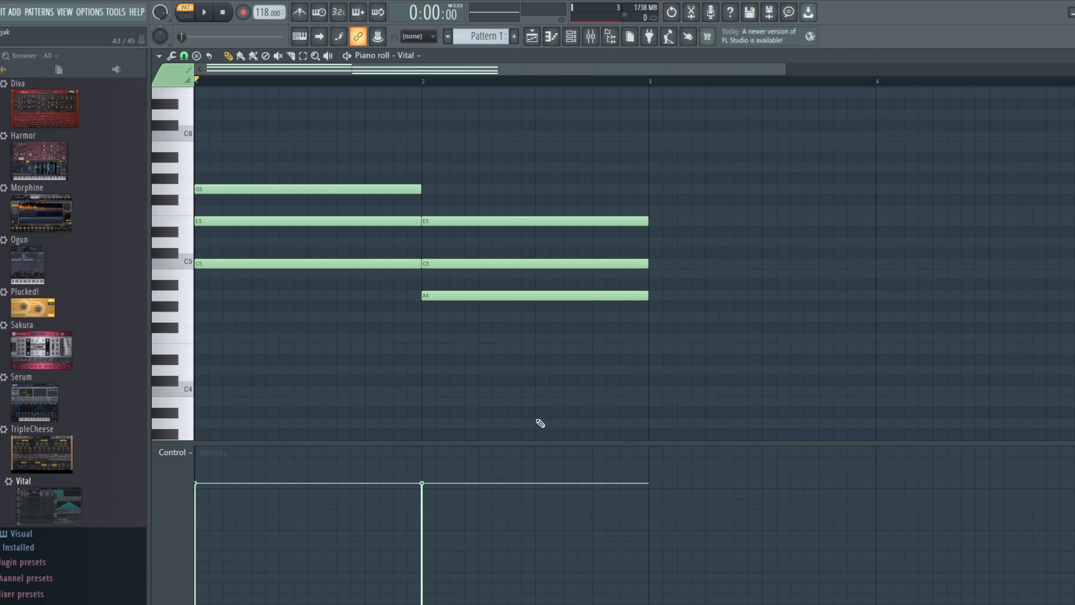
left_click_drag(537, 422, 361, 139)
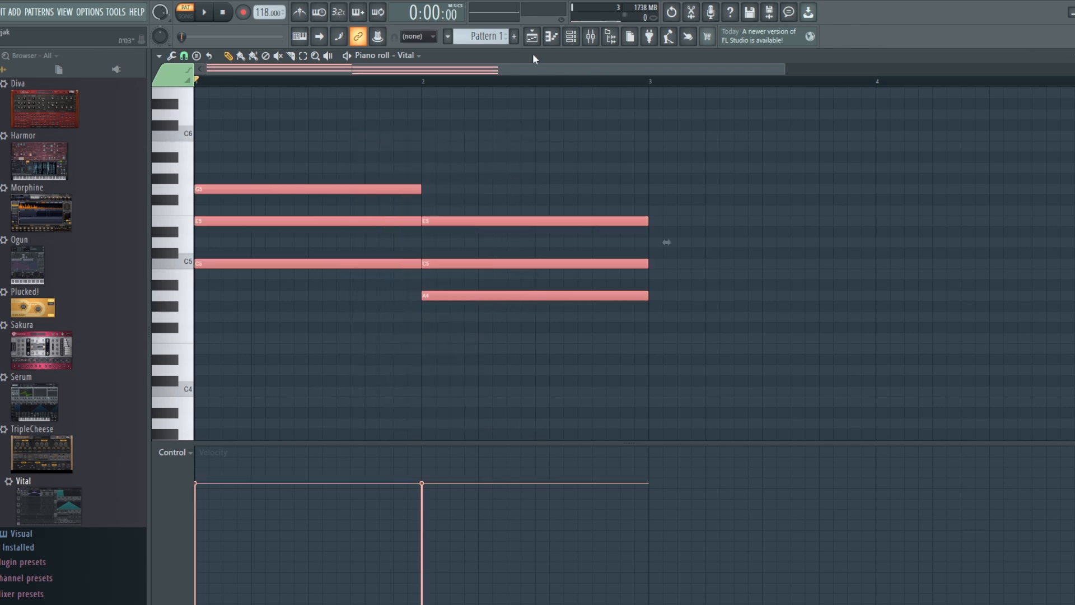
scroll(506, 36, "up", 1)
Return to Vital's notes in Pattern 1 and turn each bar-long chord into four repeated one-beat chords
left_click(486, 36)
left_click(507, 49)
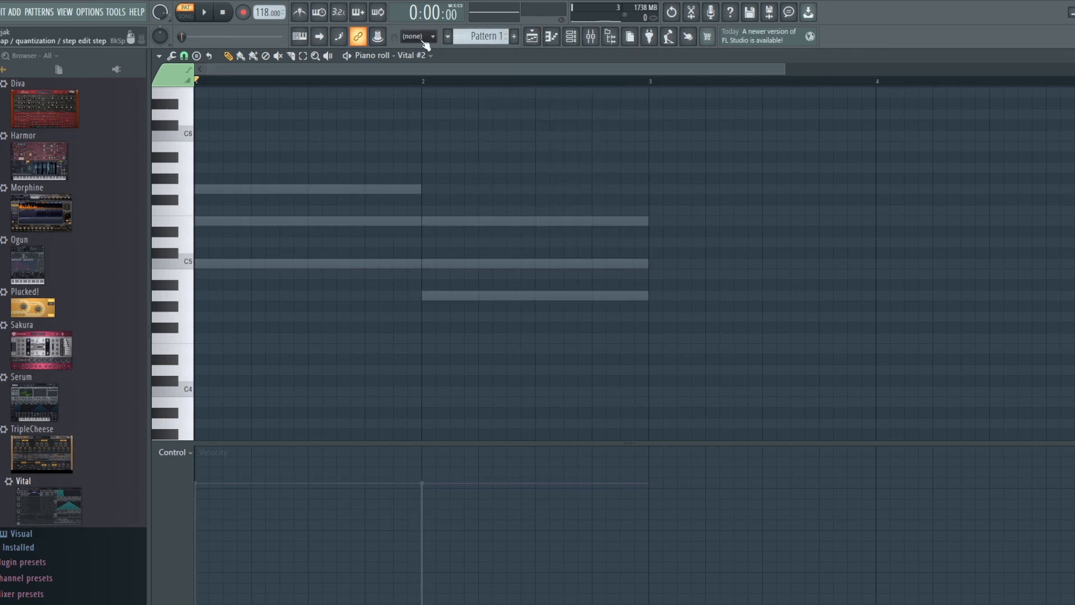
left_click(415, 55)
left_click(415, 123)
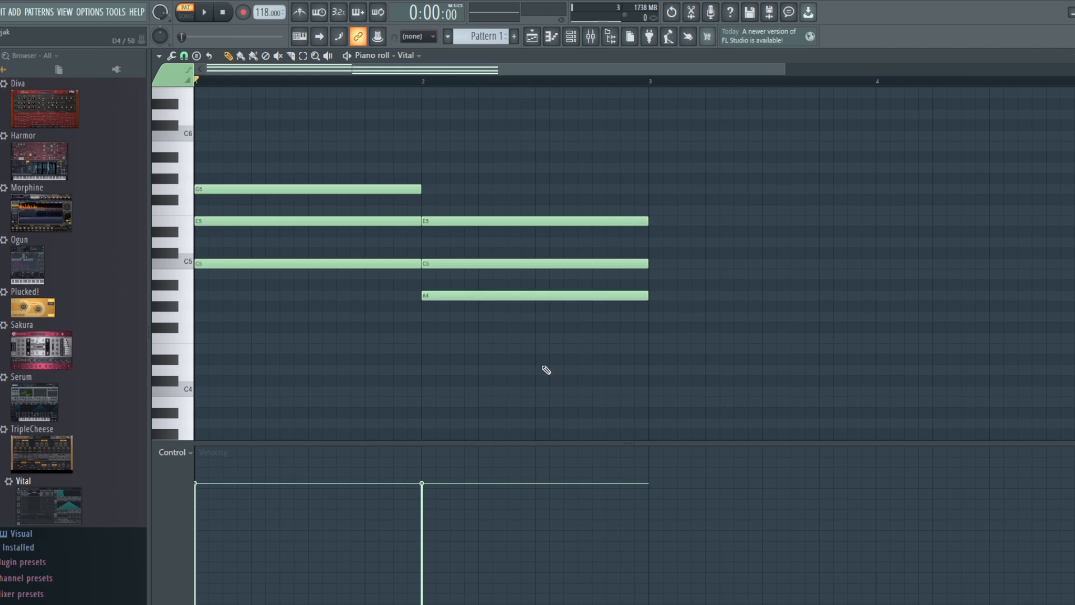
left_click_drag(547, 371, 338, 155)
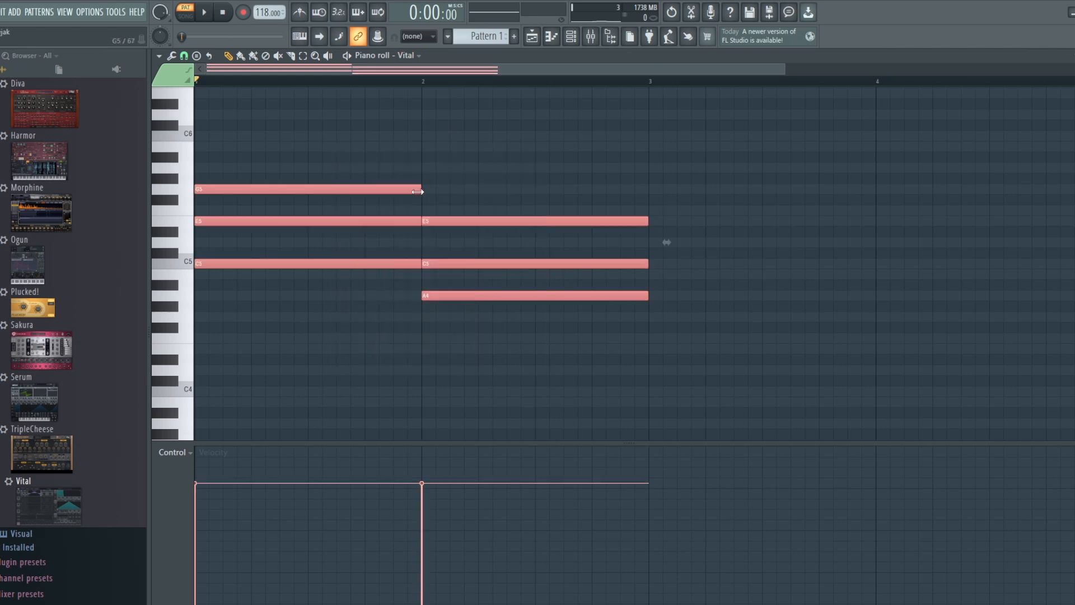
left_click_drag(421, 189, 375, 190)
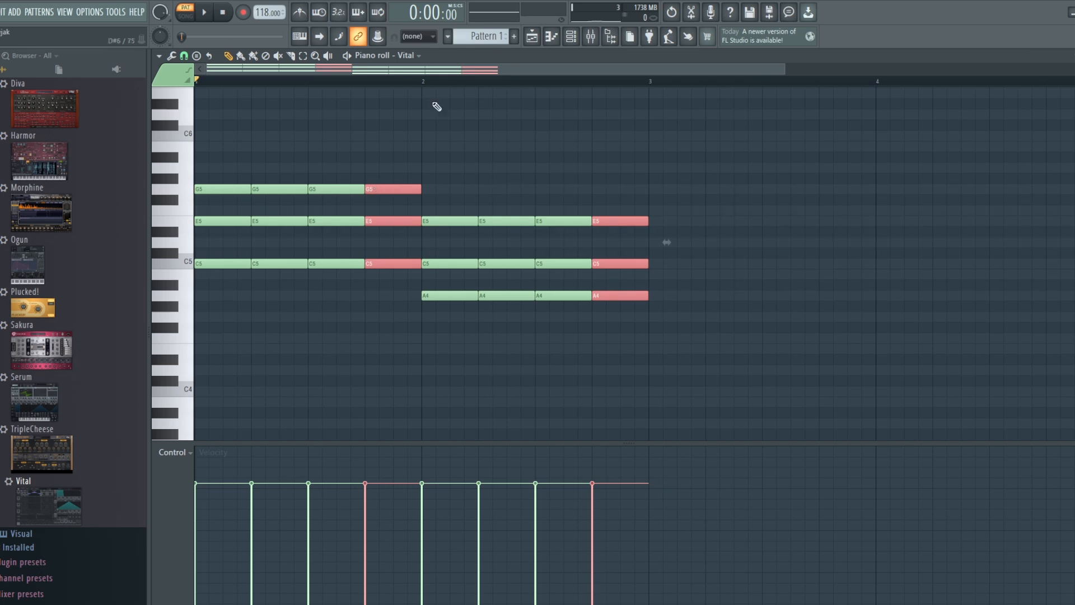
Place Pattern 1 on Track 1 and Pattern 2 on Track 2 of the playlist, both starting at bar 1
left_click(532, 38)
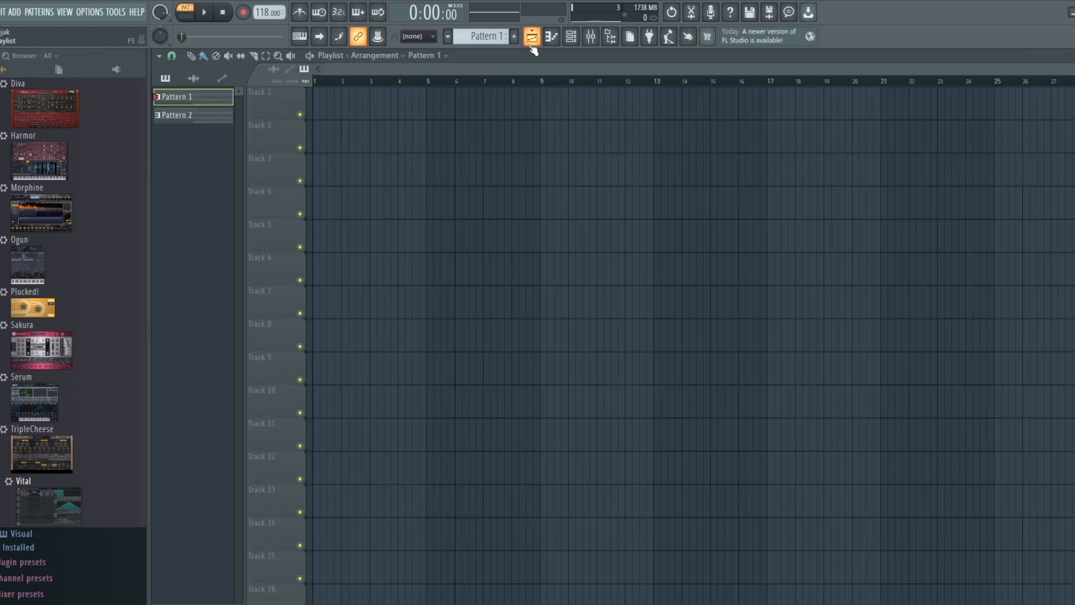
left_click(319, 104)
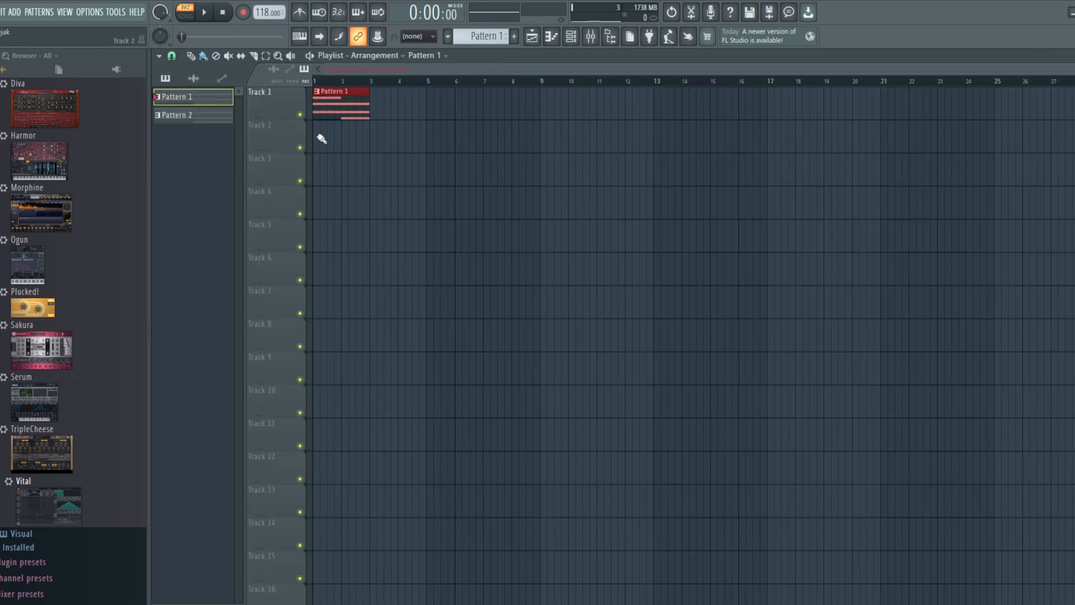
left_click(187, 118)
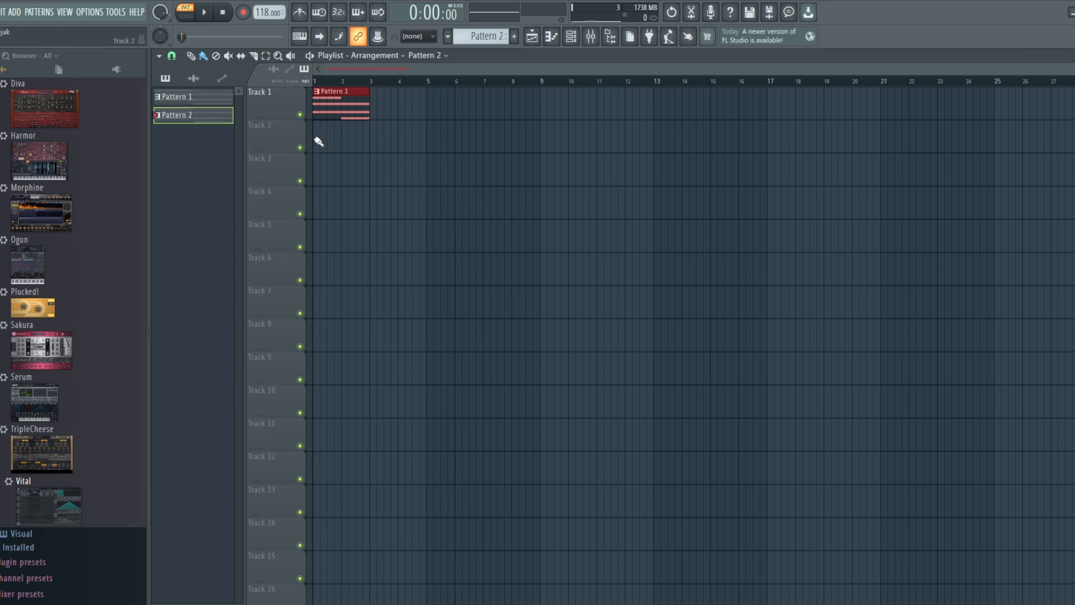
left_click(313, 141)
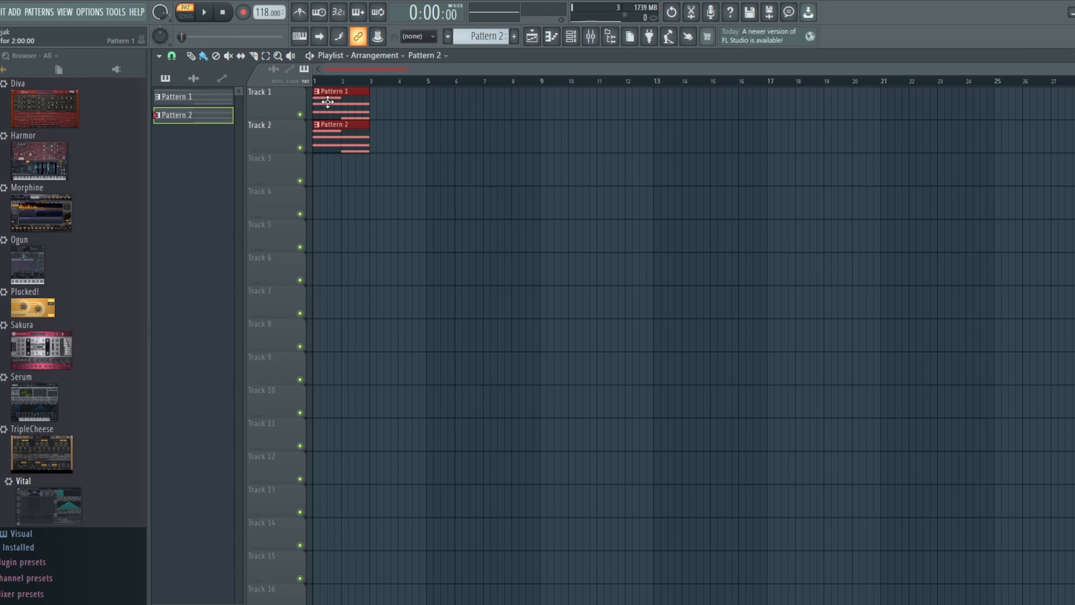
Duplicate the two pattern clips three times so that both tracks fill eight bars
key("ctrl+b")
key("ctrl+b")
key("ctrl+b")
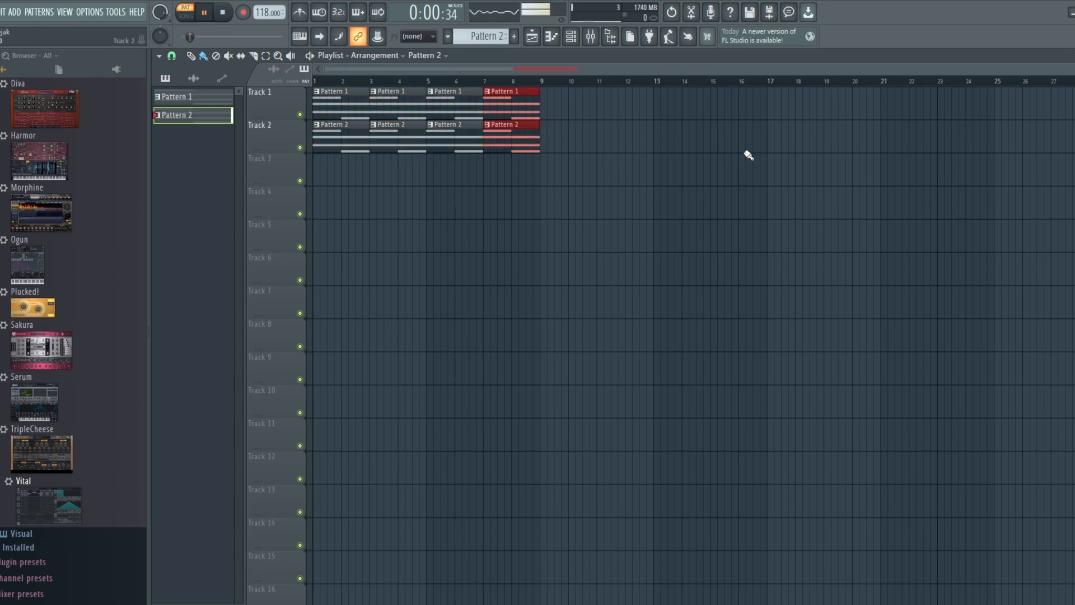
Switch playback to song mode, play the layered arrangement and stop it
left_click(185, 19)
key("space")
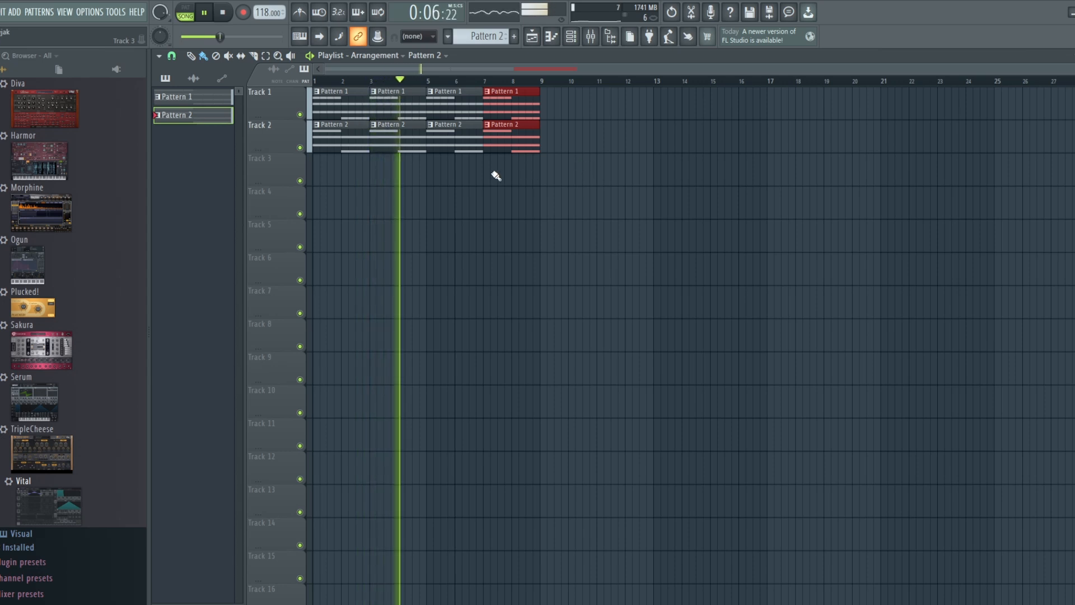
key("space")
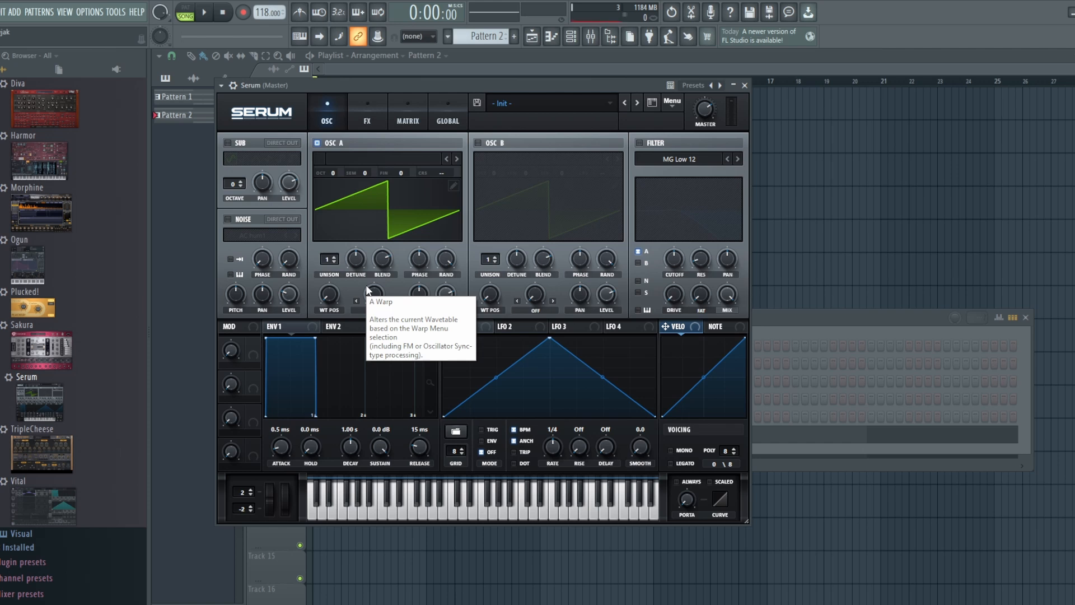
Set oscillator A's unison to 7 voices and reduce its detune to 0.06
left_click(333, 259)
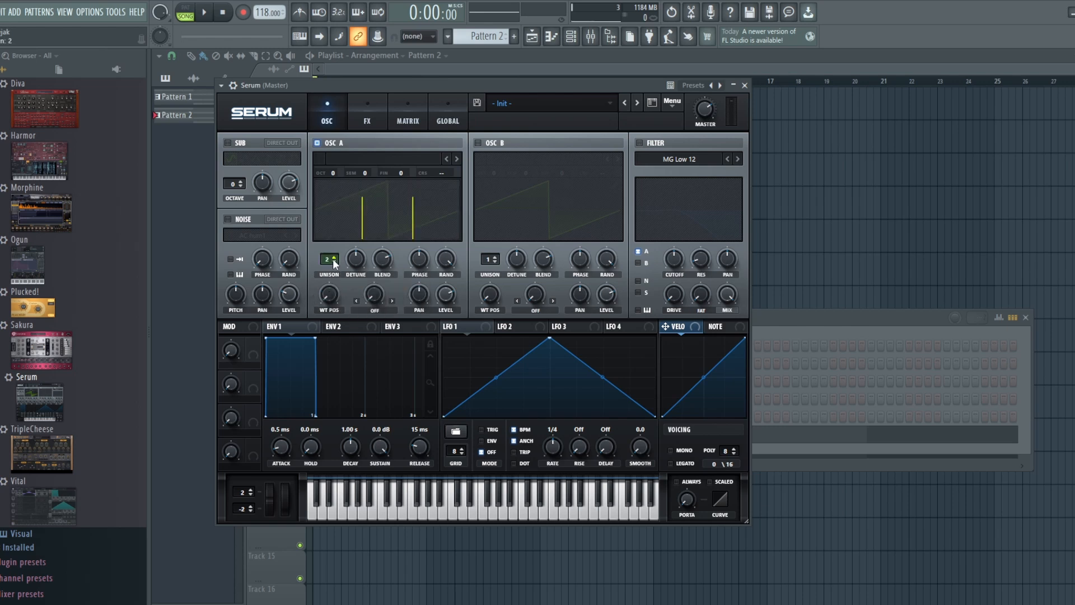
left_click(333, 260)
left_click(333, 260)
left_click(333, 260)
left_click(333, 260)
left_click(334, 259)
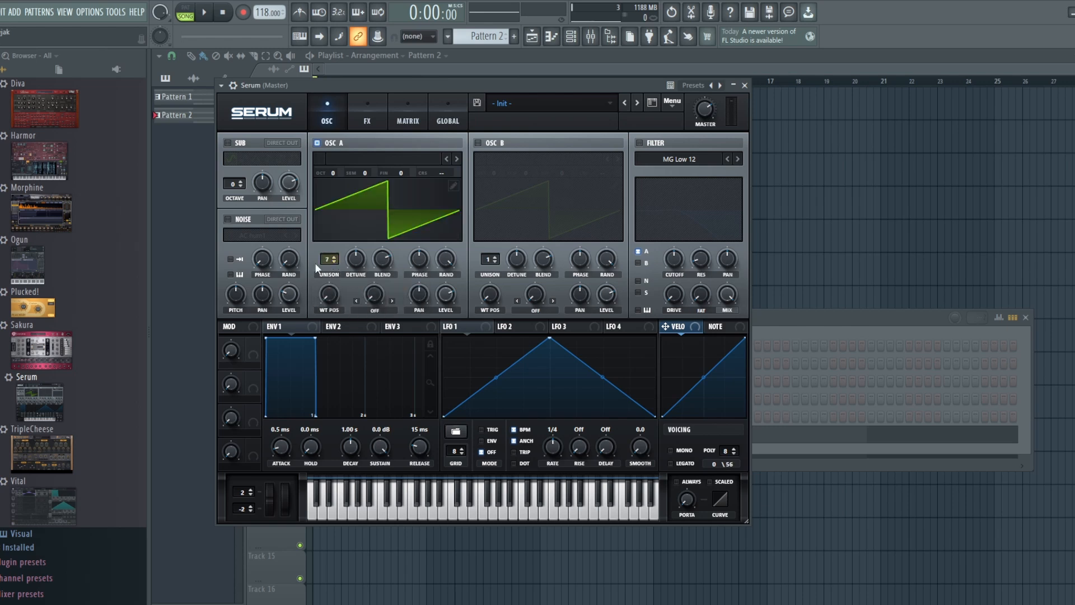
mouse_move(355, 259)
left_mouse_down()
mouse_move(355, 288)
mouse_move(356, 265)
mouse_move(357, 283)
mouse_move(356, 274)
left_mouse_up()
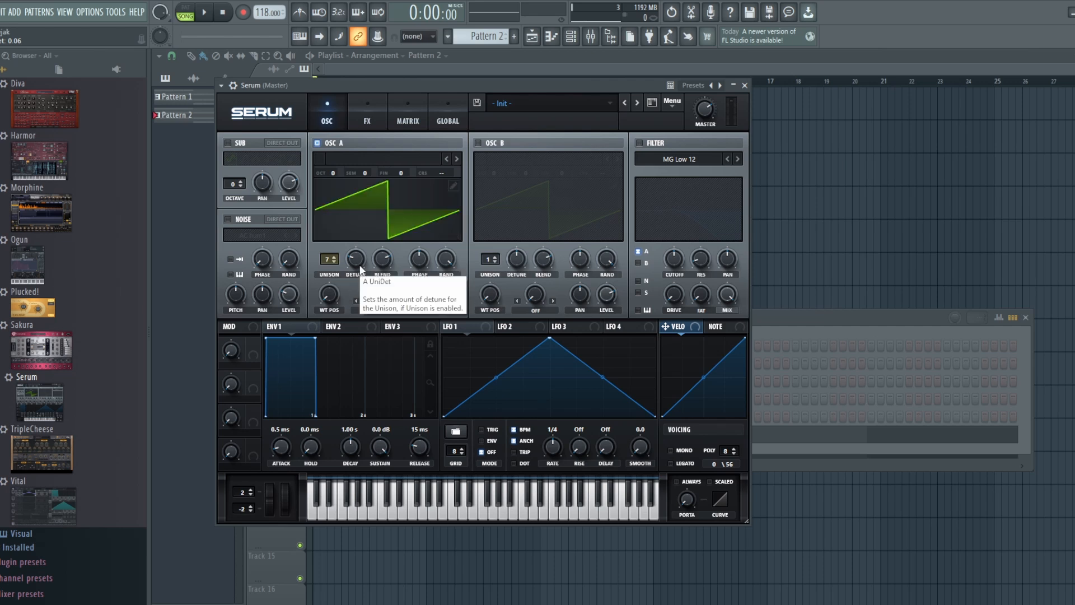
Enable the MG Low 12 filter on oscillator A and adjust its cutoff
left_click(638, 144)
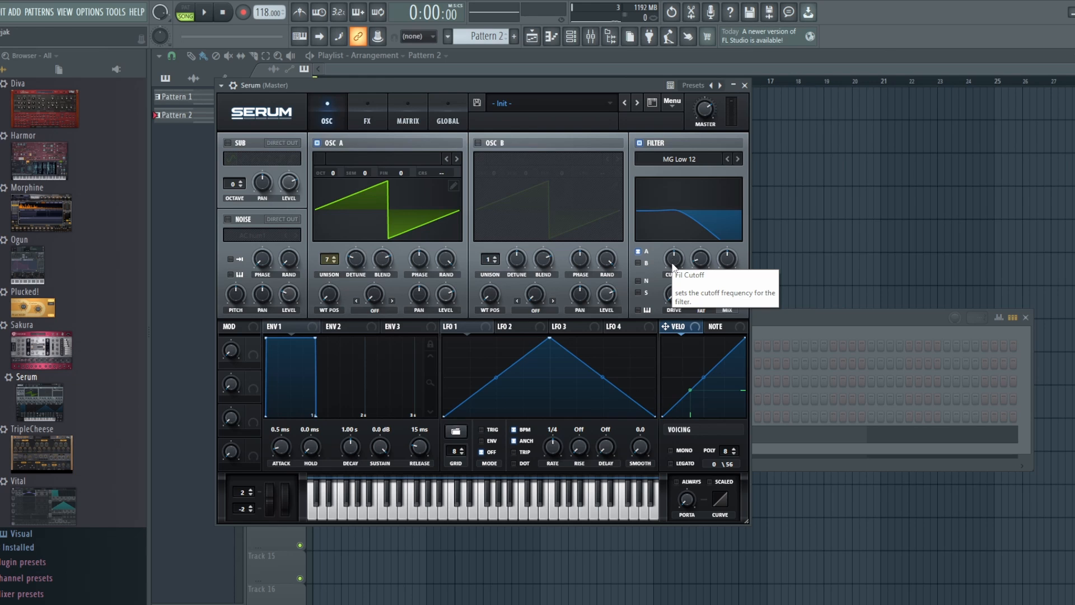
mouse_move(672, 263)
mouse_move(672, 265)
left_mouse_down()
mouse_move(672, 250)
mouse_move(674, 288)
mouse_move(673, 239)
mouse_move(674, 262)
left_mouse_up()
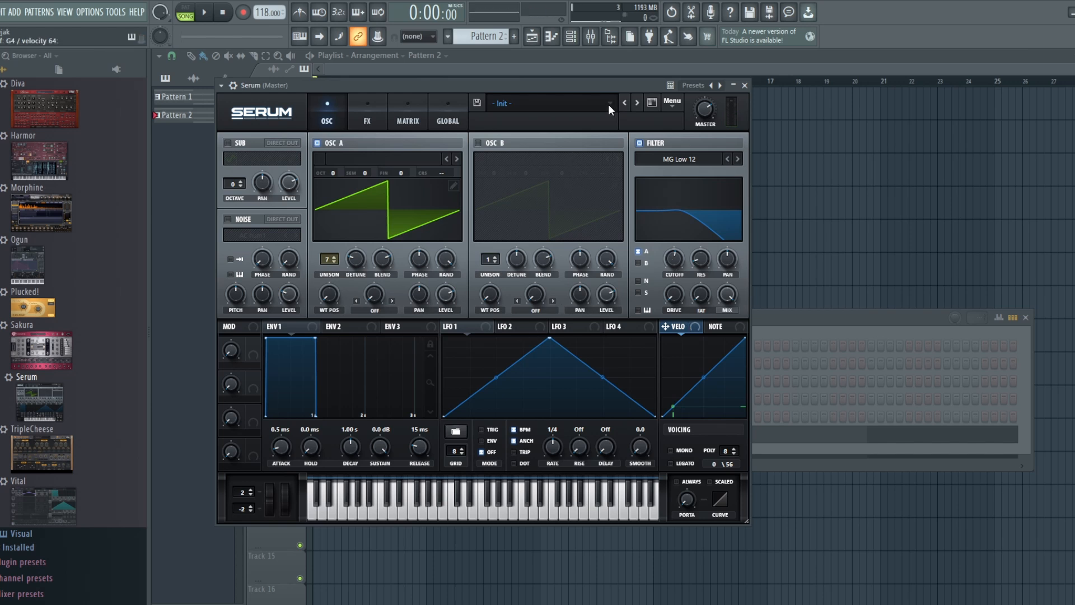
Enable oscillator B and load the Basic Shapes wavetable from the Analog category into it
left_click(478, 144)
left_click(521, 159)
mouse_move(526, 175)
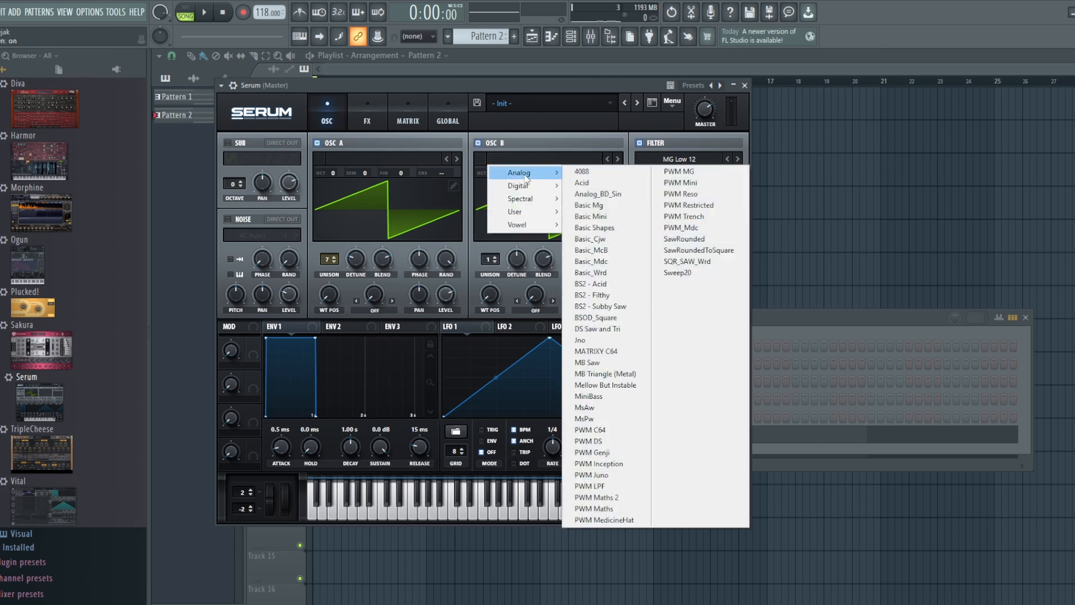
left_click(610, 232)
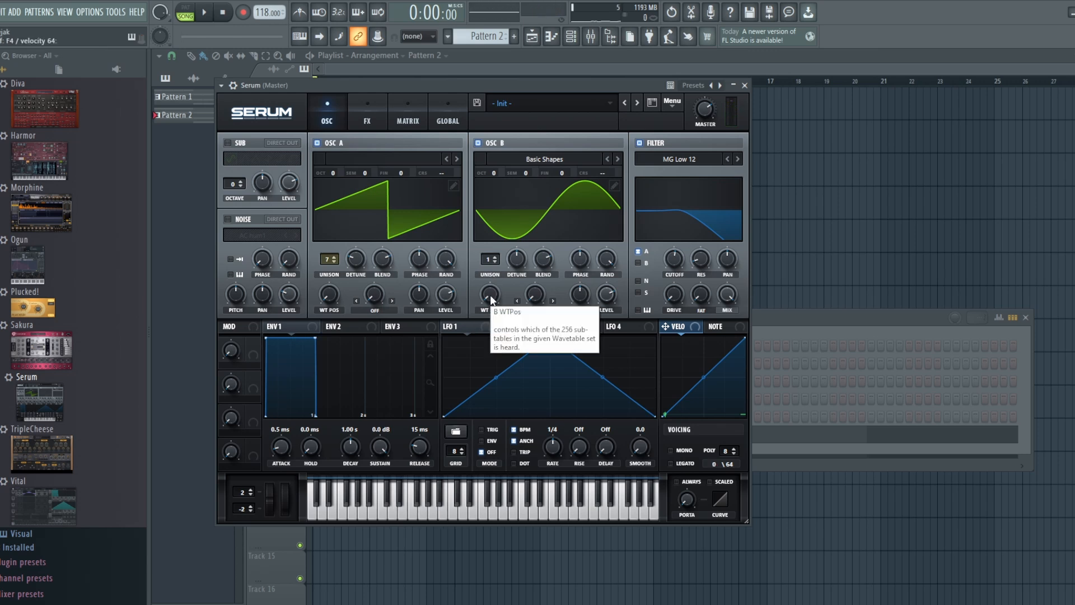
Route oscillator B through the filter and move its wavetable position to the triangle shape
mouse_move(491, 301)
left_mouse_down()
mouse_move(488, 271)
mouse_move(490, 298)
left_mouse_up()
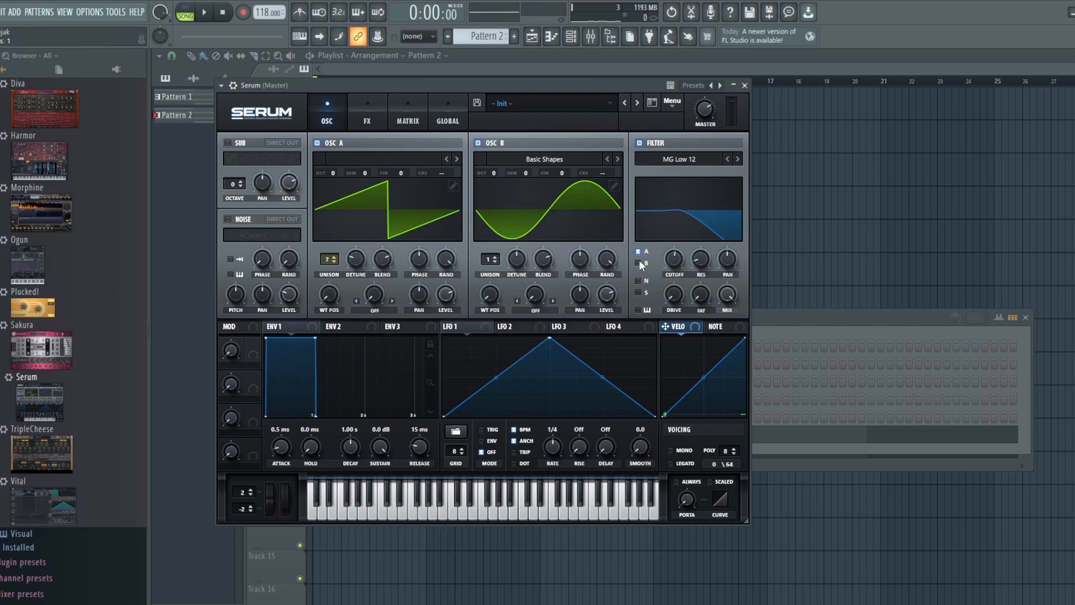
left_click(639, 262)
left_click_drag(483, 300, 484, 248)
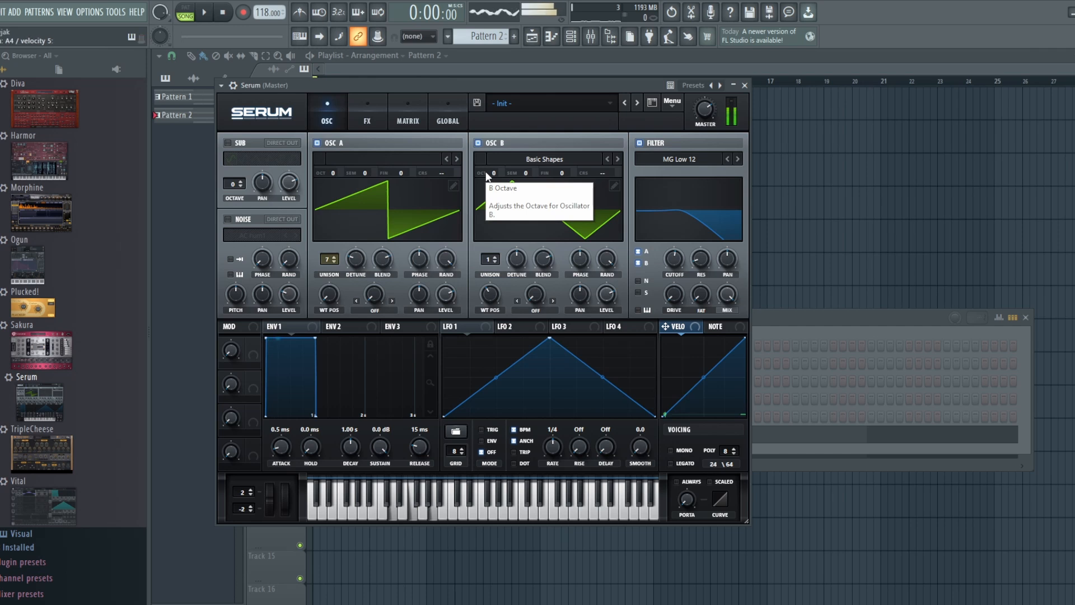
Tune oscillator B to +1 octave and +7 semitones
left_click_drag(486, 171, 485, 156)
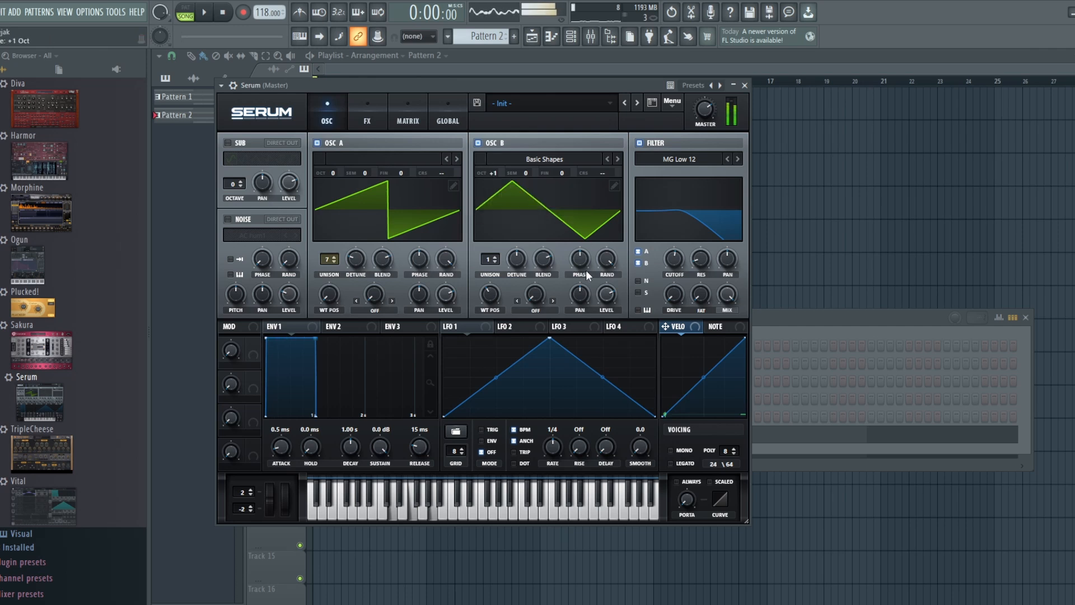
left_click(600, 302)
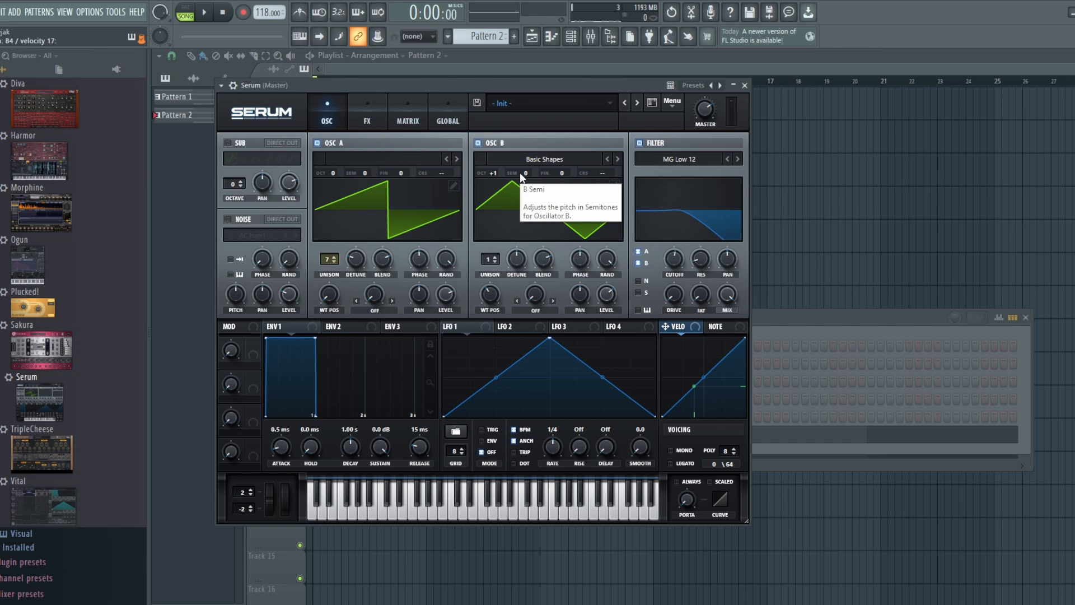
left_click_drag(521, 179, 519, 128)
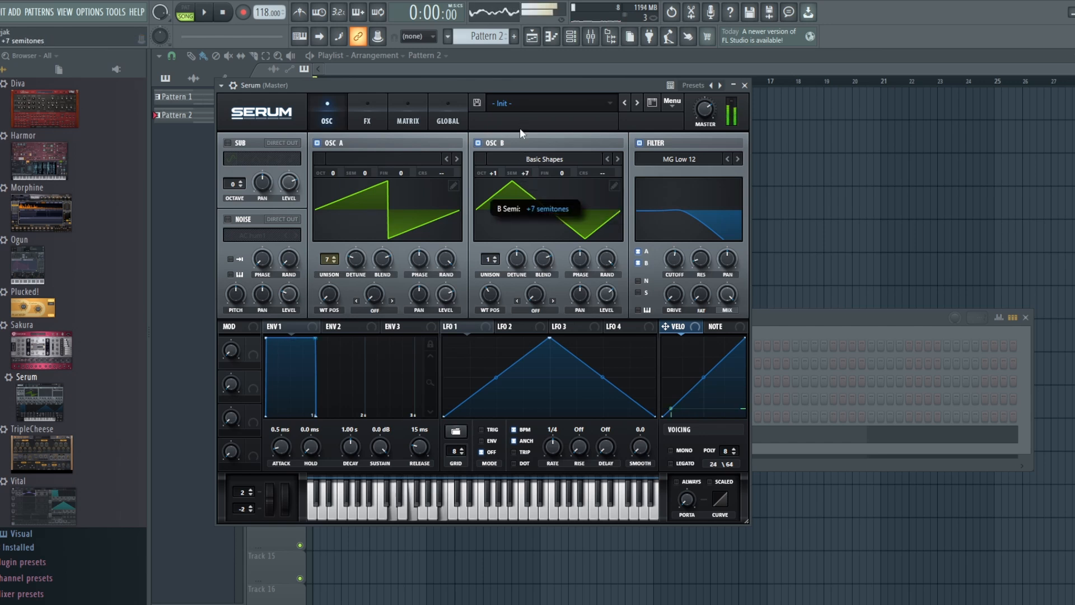
Increase oscillator B's unison voices and lower its unison detune
left_click(494, 257)
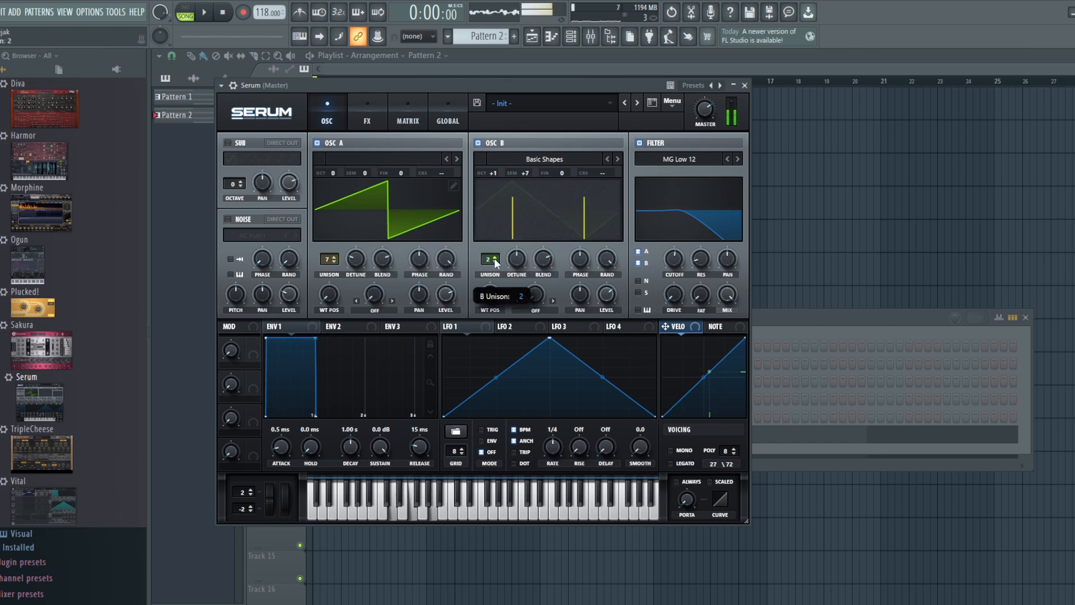
left_click(493, 257)
left_click(494, 257)
left_click_drag(514, 257, 512, 291)
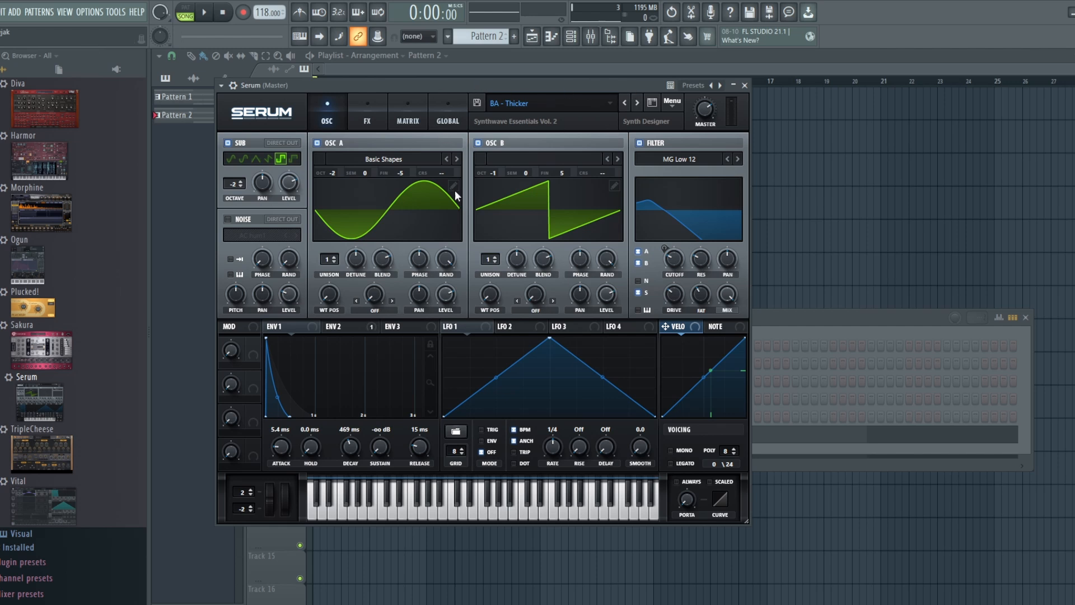
Inspect envelopes 1 and 2 of the BA - Thicker preset and compare its sound with oscillator B and the sub switched off and on
left_click(287, 326)
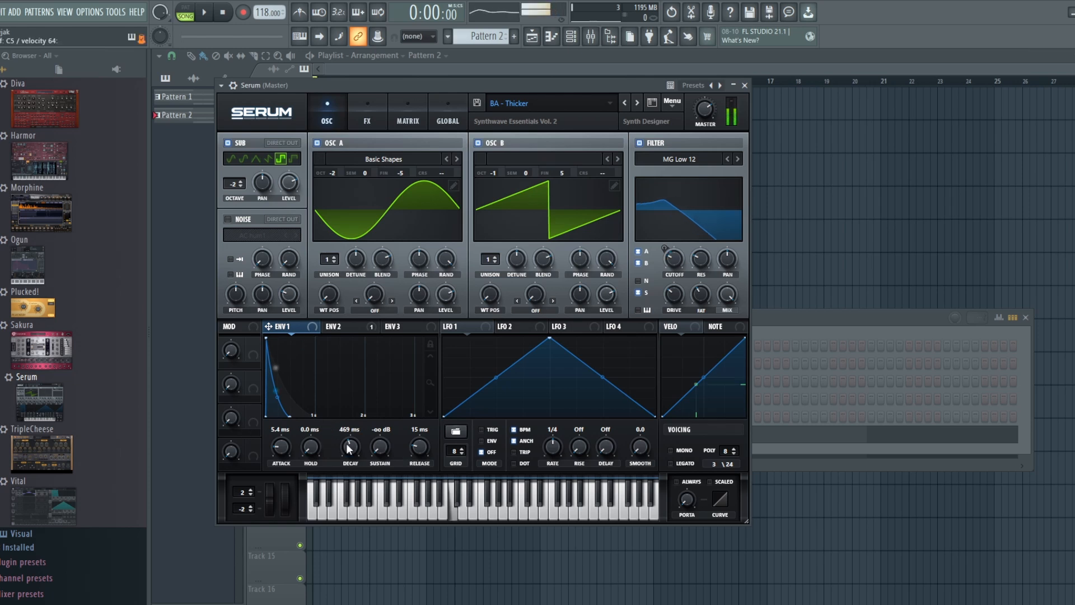
left_click(359, 329)
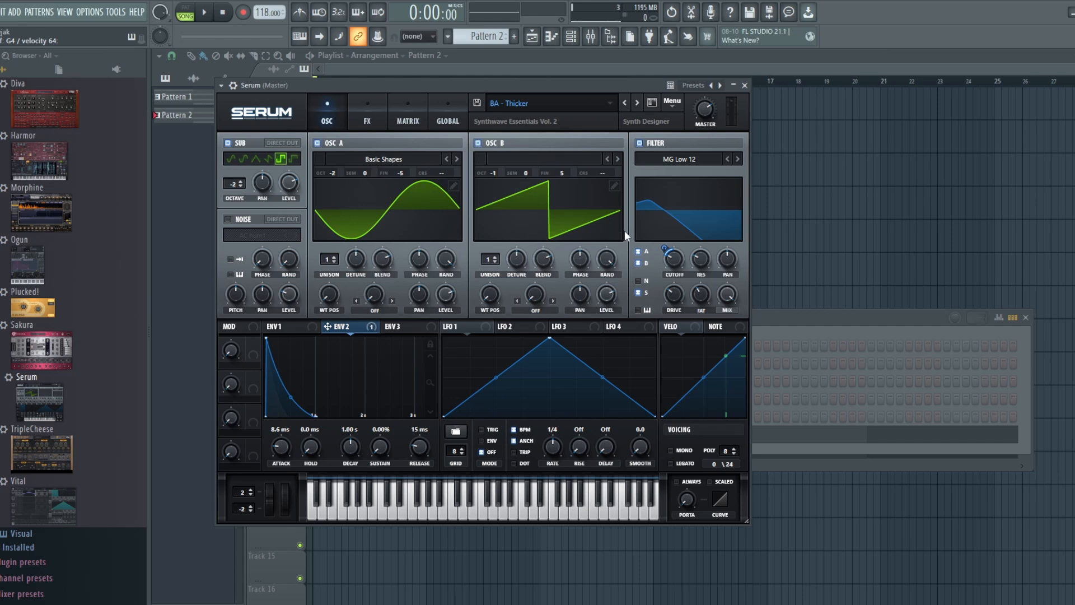
left_click(479, 142)
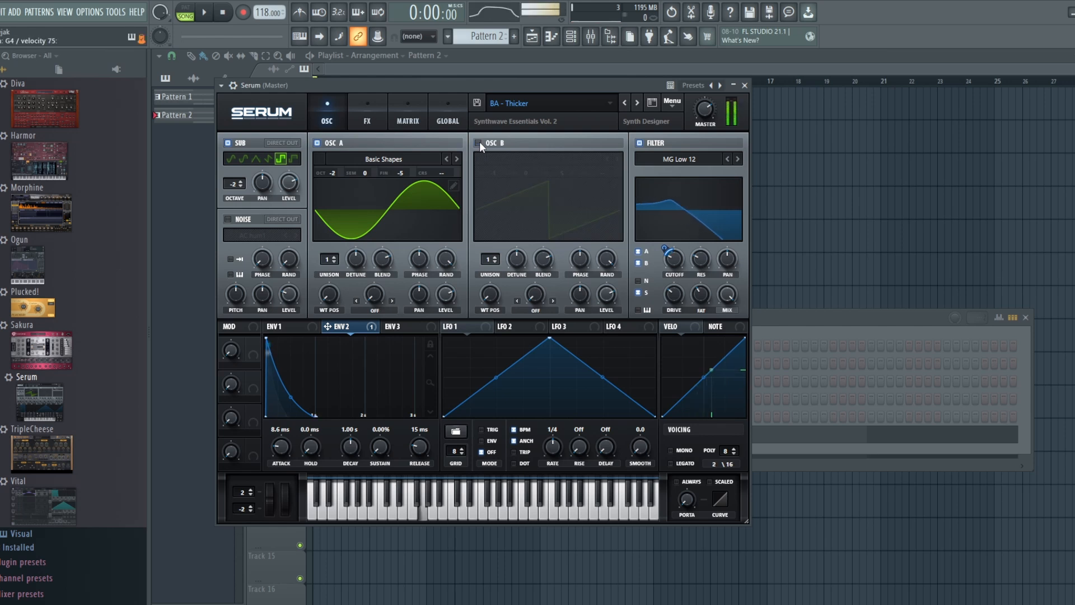
left_click(479, 143)
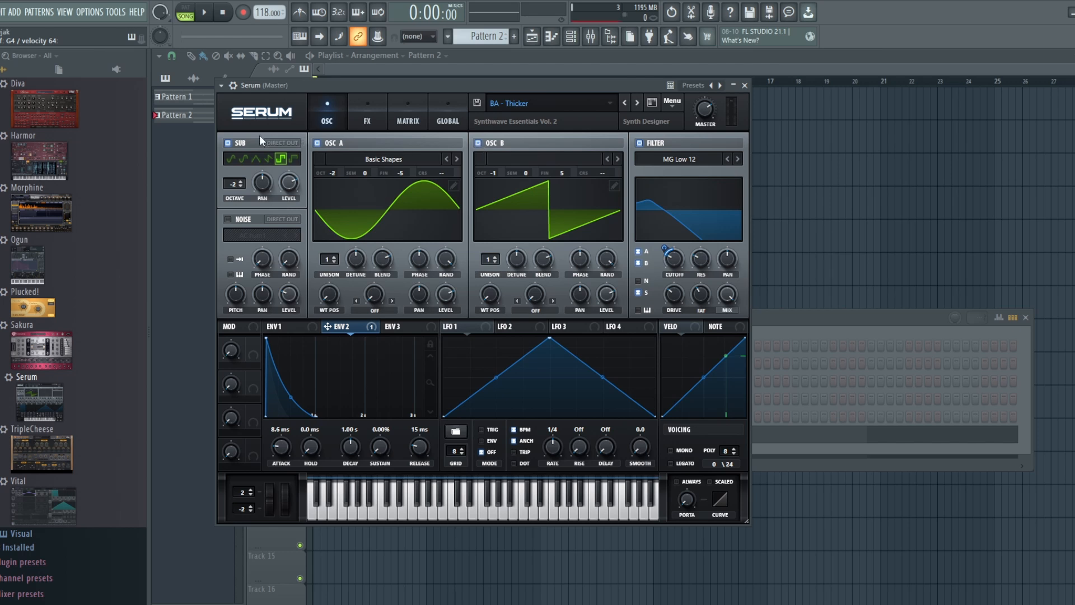
left_click(229, 143)
left_click(230, 143)
mouse_move(602, 270)
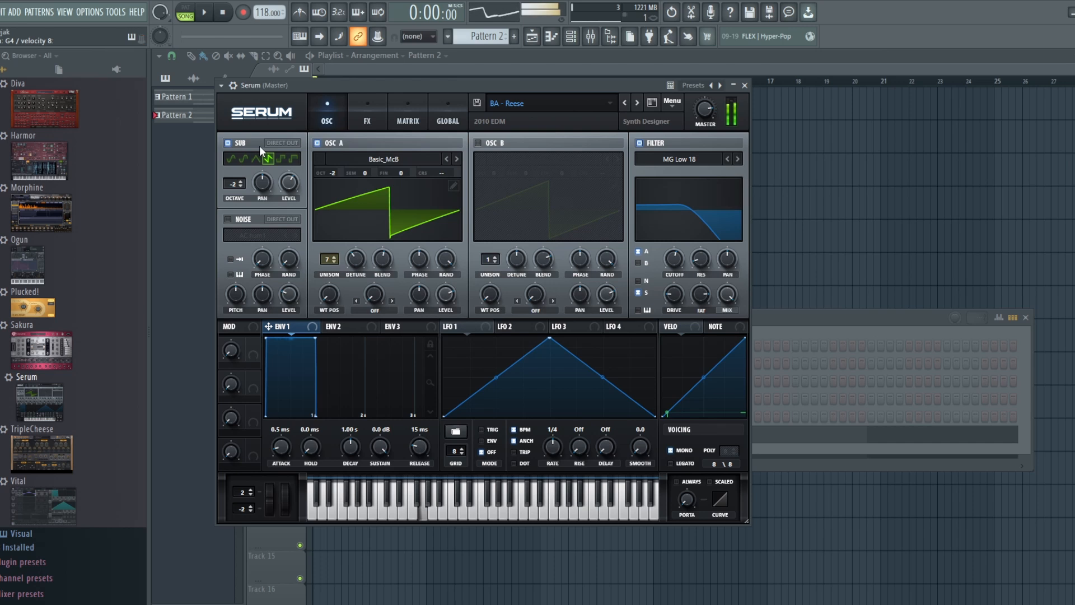
Compare the BA - Reese preset with its Tube distortion bypassed and re-enabled, then return to the oscillator view
left_click(364, 109)
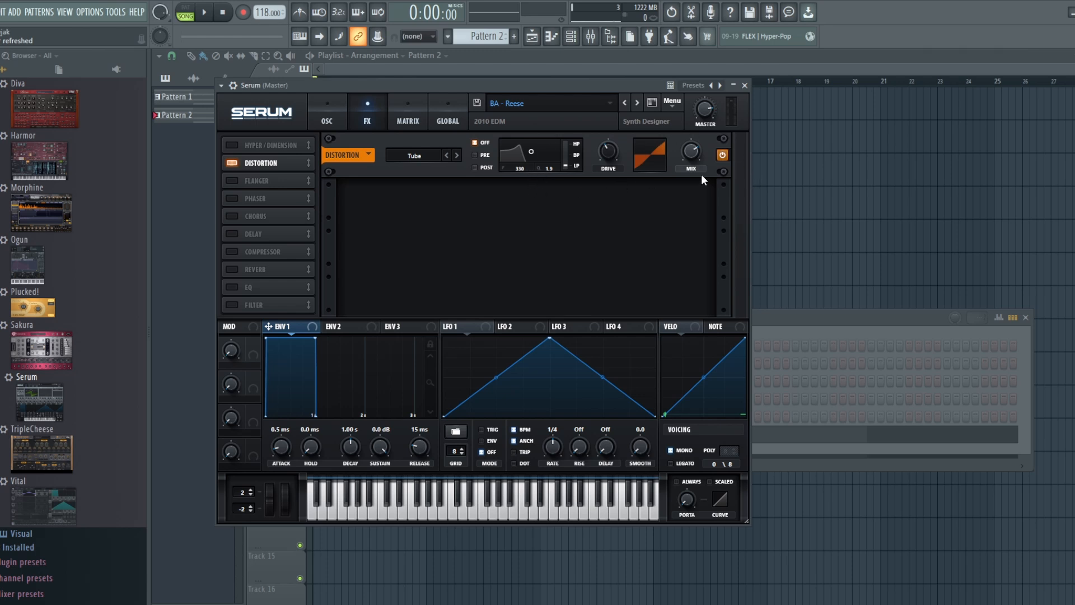
left_click(722, 152)
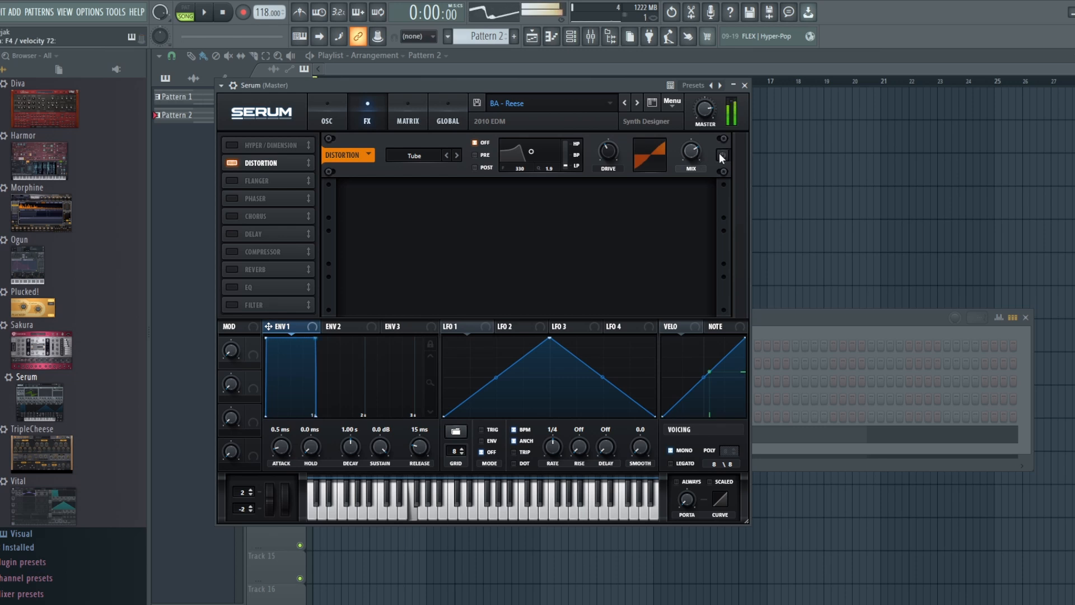
left_click(722, 154)
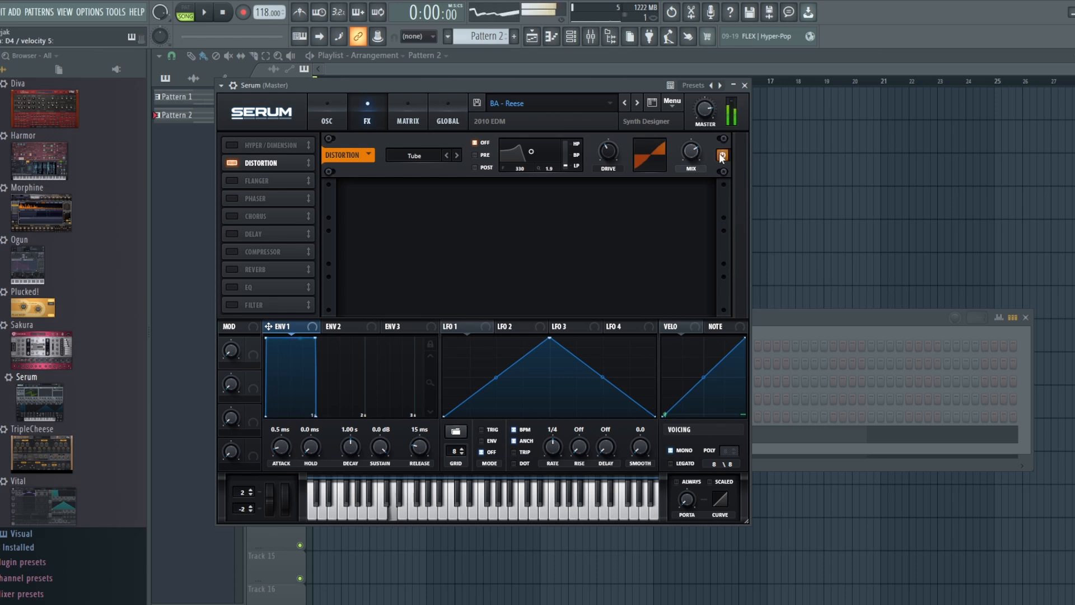
left_click(335, 110)
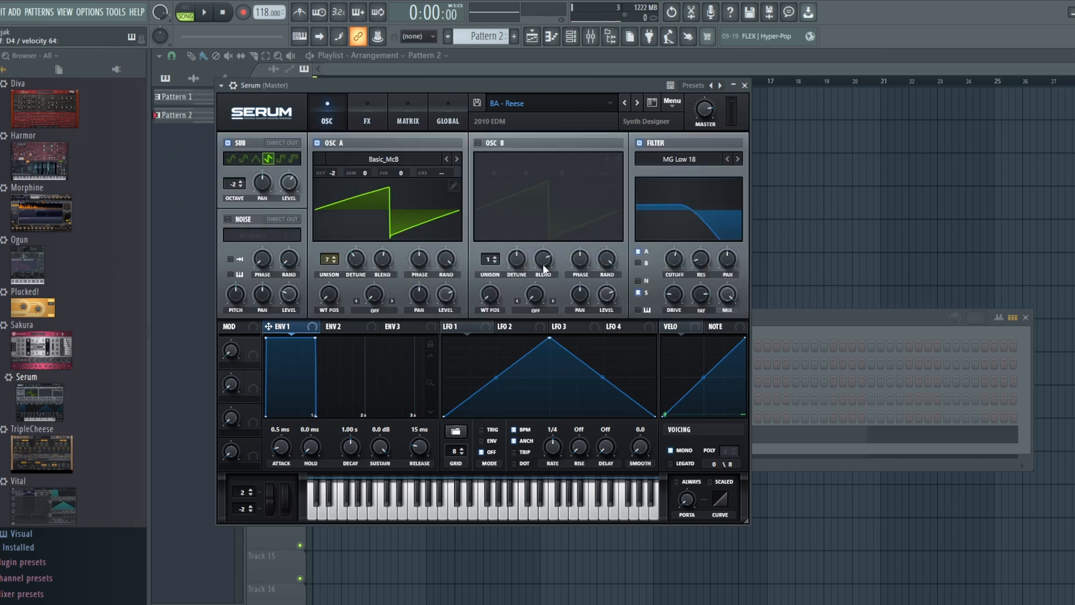
Compare the BA - Reese preset with its filter bypassed and re-enabled, and close all open windows
left_click(644, 144)
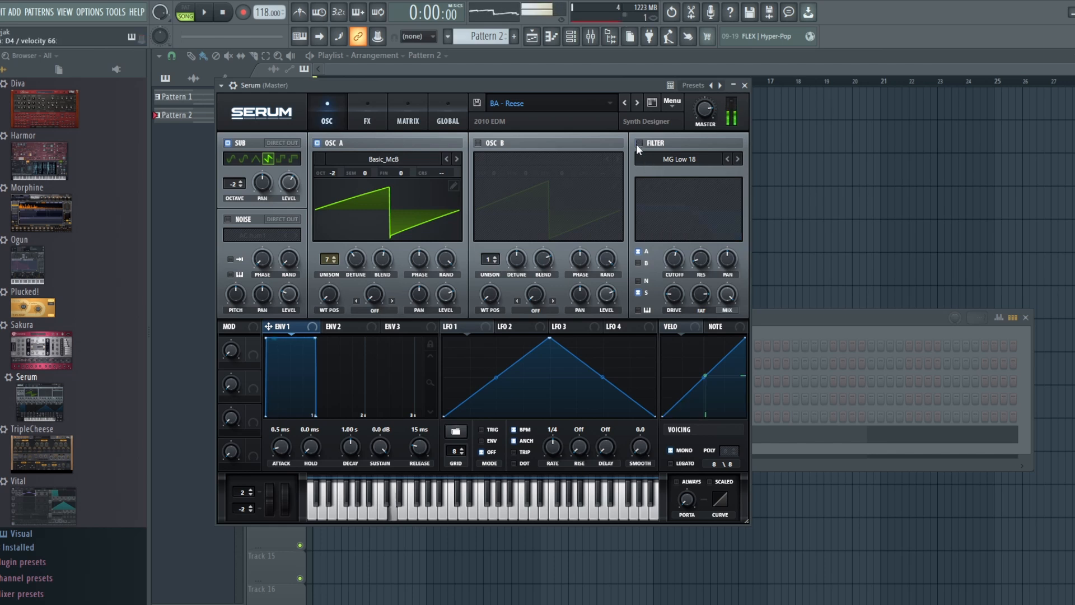
left_click(636, 143)
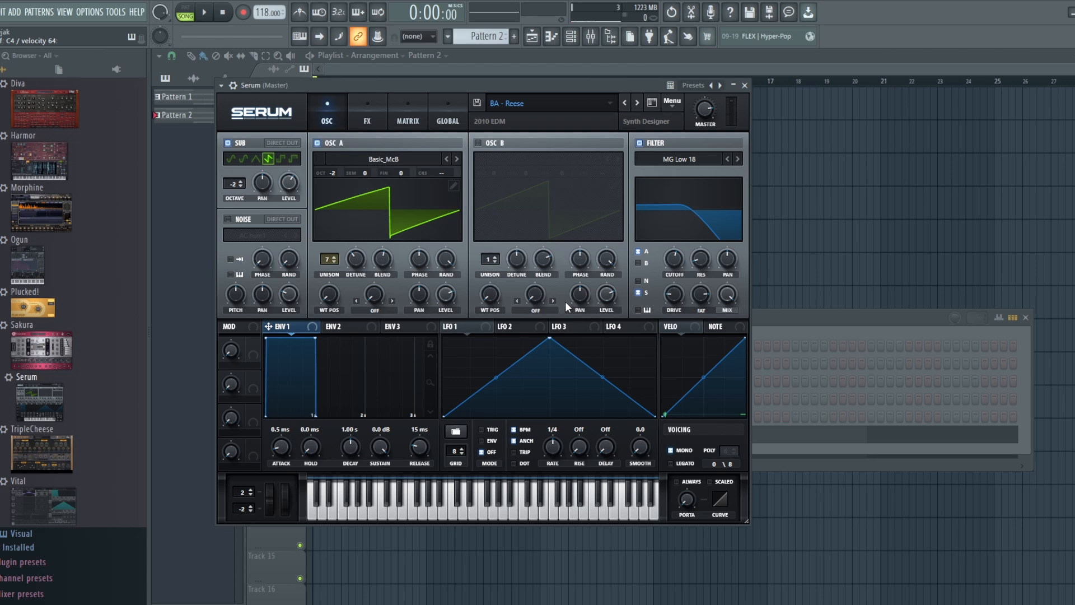
key("F12")
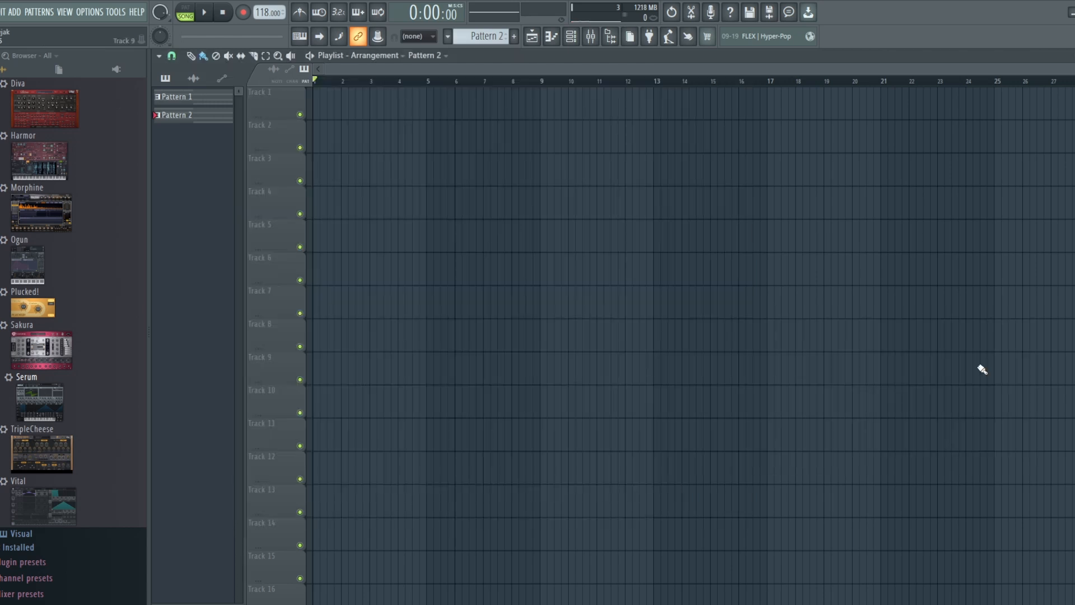